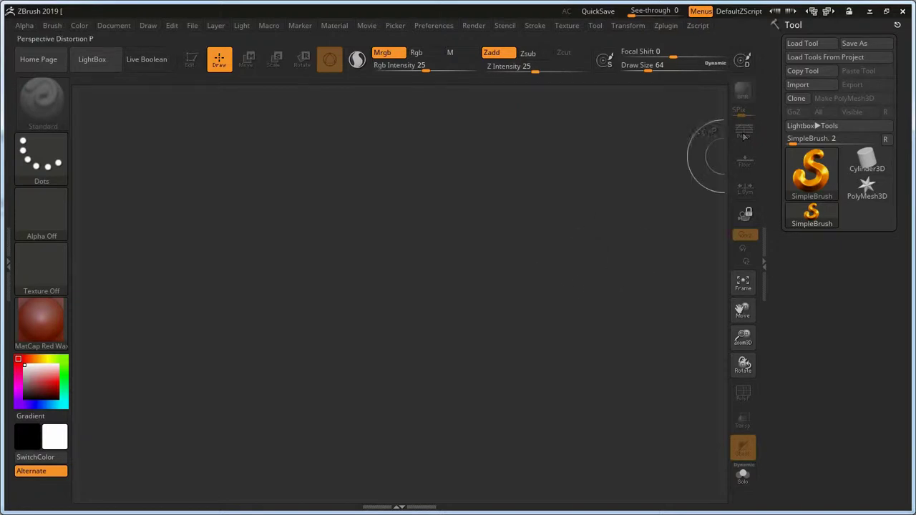
Import the monkey model from the ZBrush 2019 강좌 folder as the active tool
{"action": "left_click", "coordinate": [811, 86]}
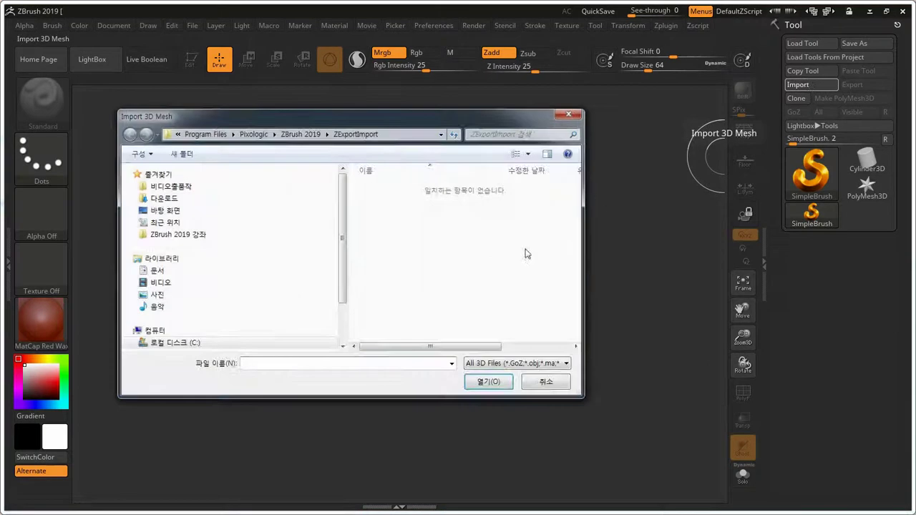
{"action": "left_click", "coordinate": [179, 235]}
{"action": "left_click", "coordinate": [392, 207]}
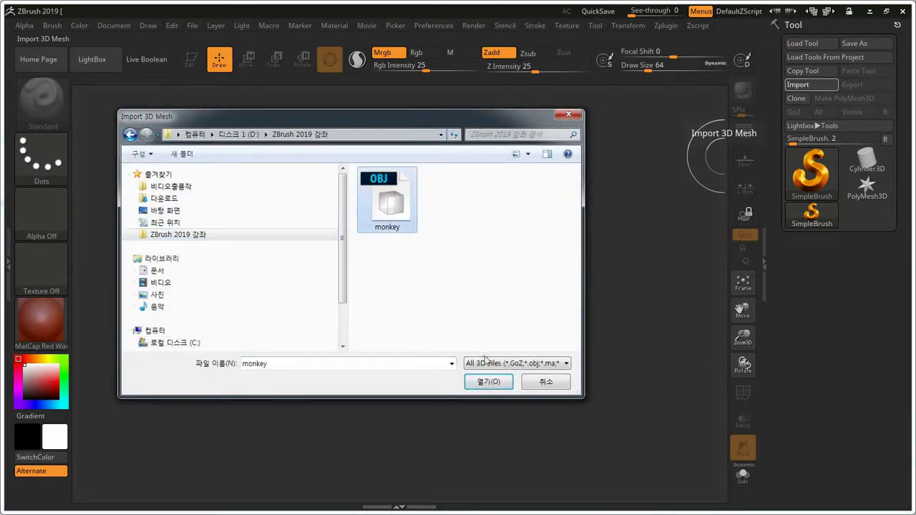
{"action": "left_click", "coordinate": [491, 383]}
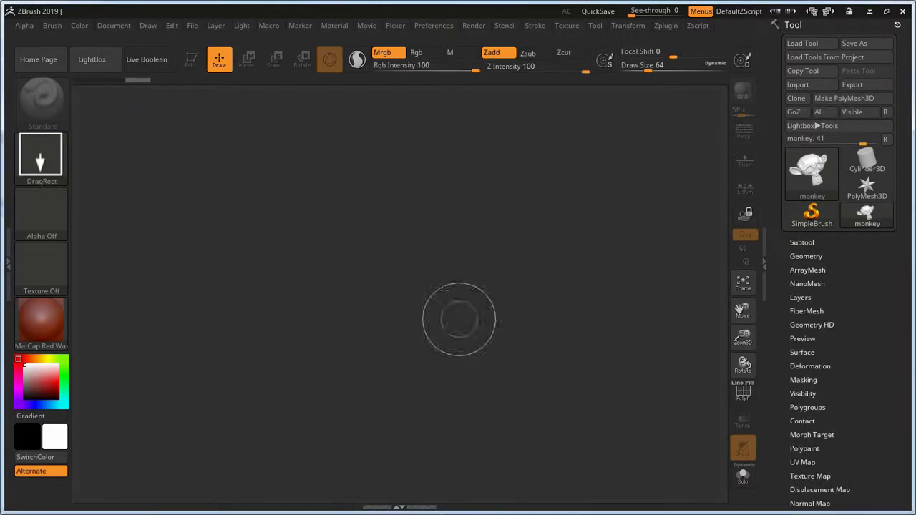
Draw the monkey head onto the canvas and switch it into Edit mode
{"action": "left_click_drag", "start_coordinate": [410, 280], "coordinate": [406, 459]}
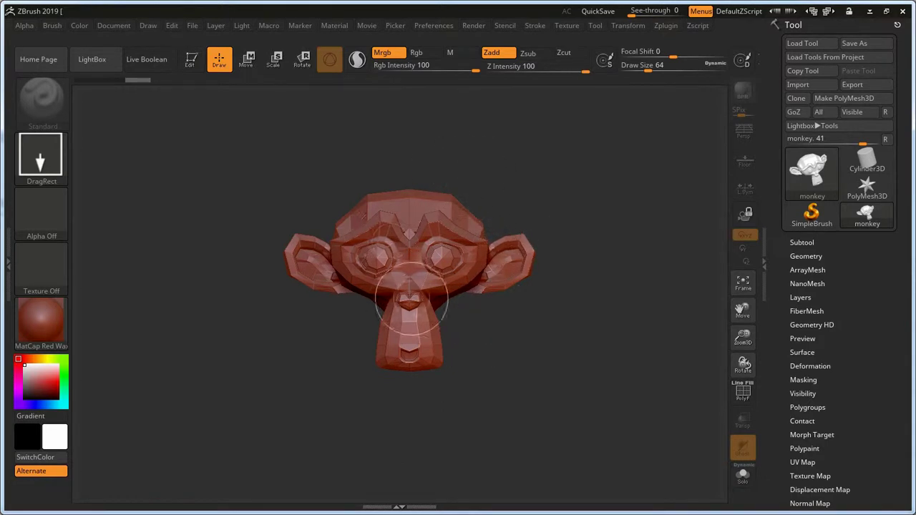
{"action": "left_click", "coordinate": [190, 60]}
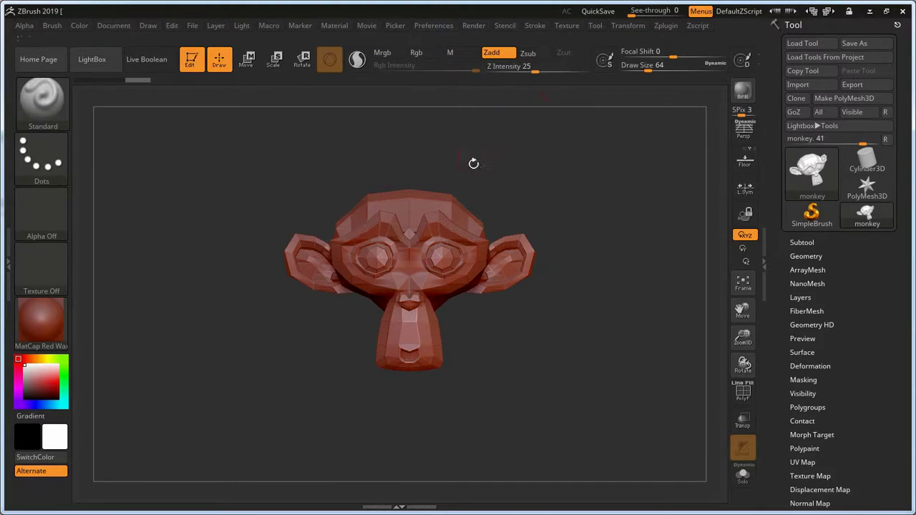
Dock the Zplugin palette in the left tray and turn on UV Master's Use Existing UV Seams
{"action": "left_click", "coordinate": [667, 27]}
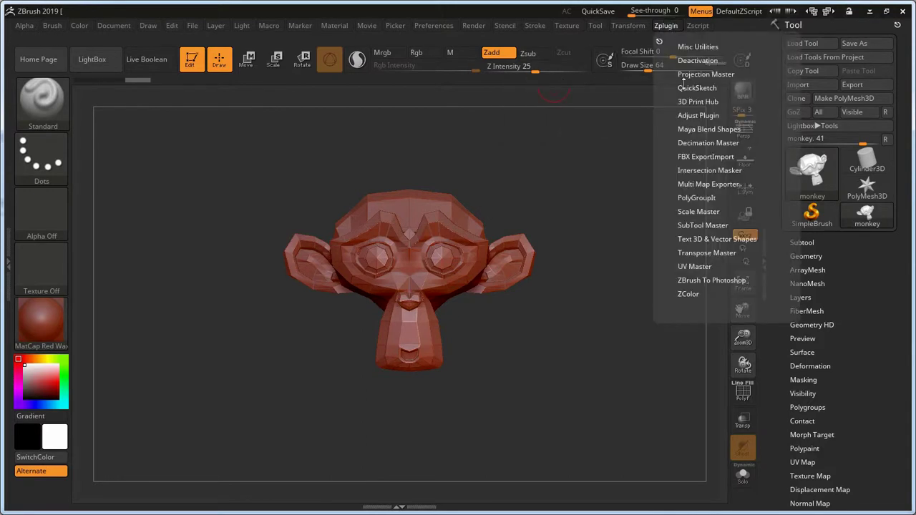
{"action": "mouse_move", "coordinate": [659, 40]}
{"action": "left_mouse_down"}
{"action": "mouse_move", "coordinate": [229, 155]}
{"action": "mouse_move", "coordinate": [15, 177]}
{"action": "left_mouse_up"}
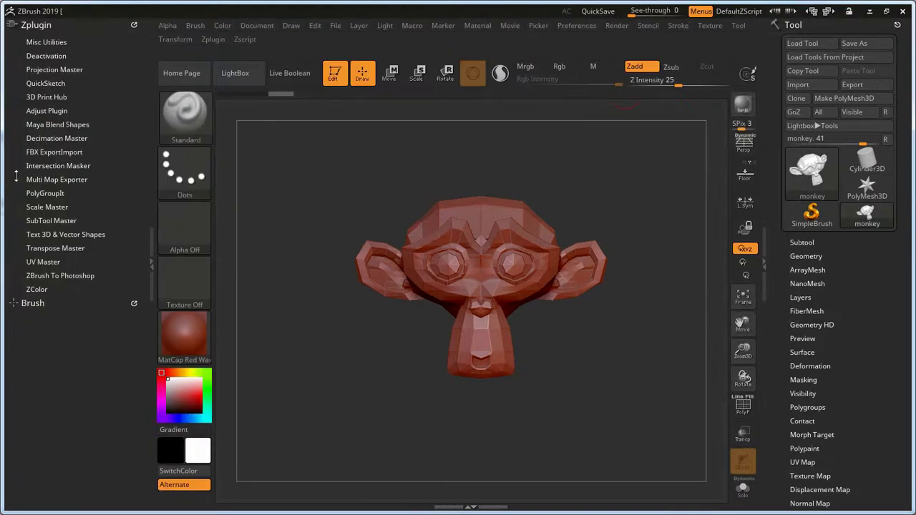
{"action": "left_click", "coordinate": [39, 262]}
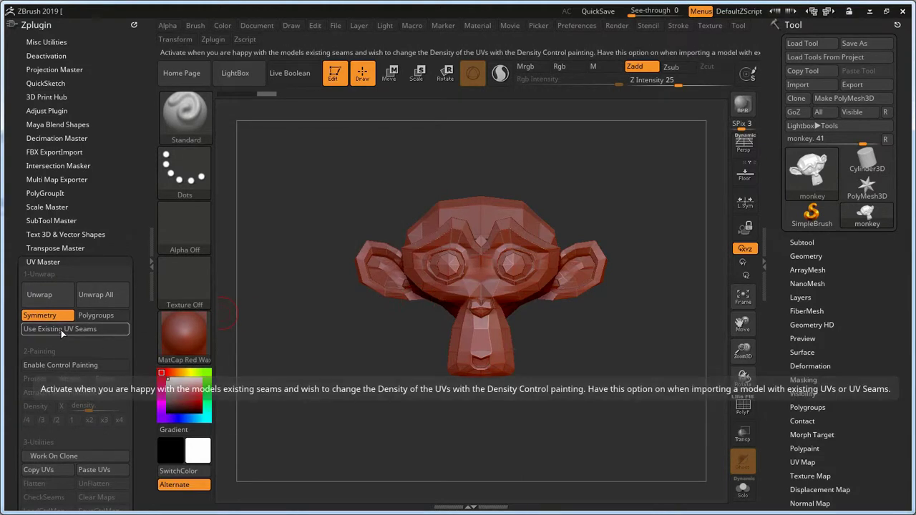
{"action": "left_click", "coordinate": [61, 330]}
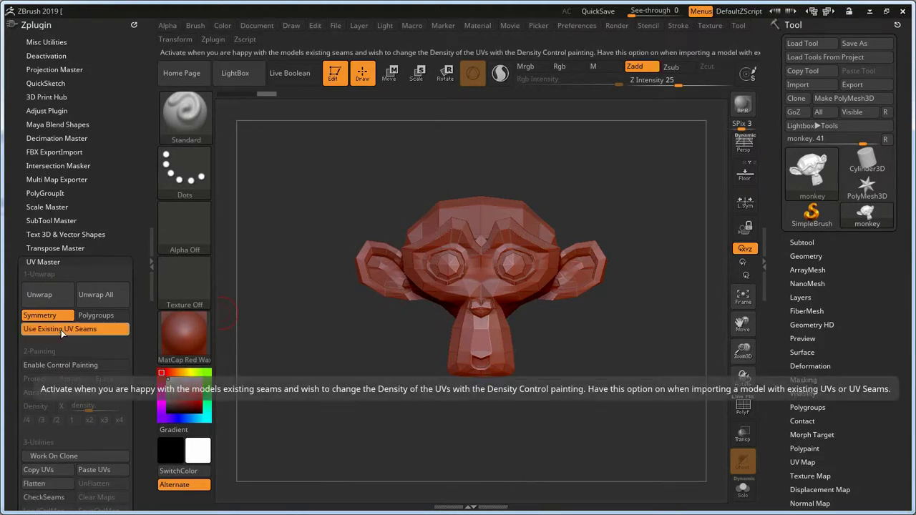
Unwrap and flatten the monkey's UVs, then frame the flat layout on the canvas
{"action": "left_click", "coordinate": [45, 296]}
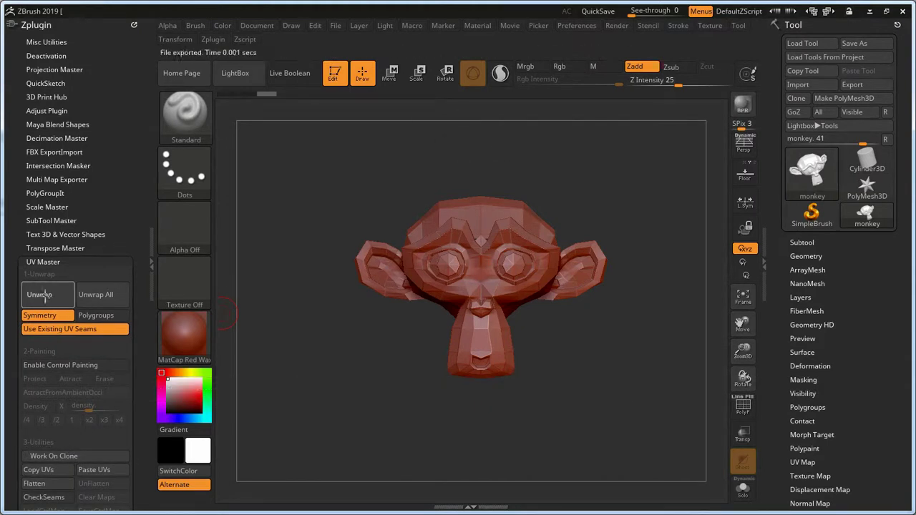
{"action": "left_click", "coordinate": [58, 488]}
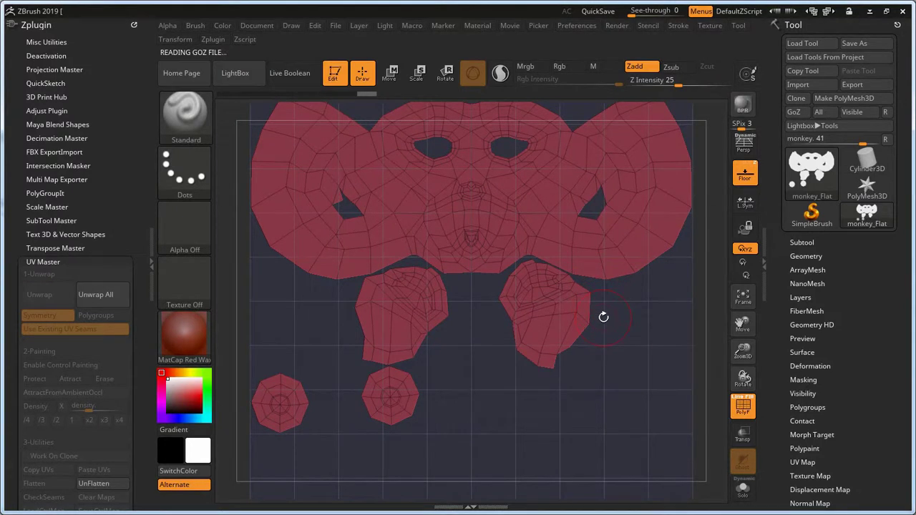
{"action": "left_click", "coordinate": [743, 296]}
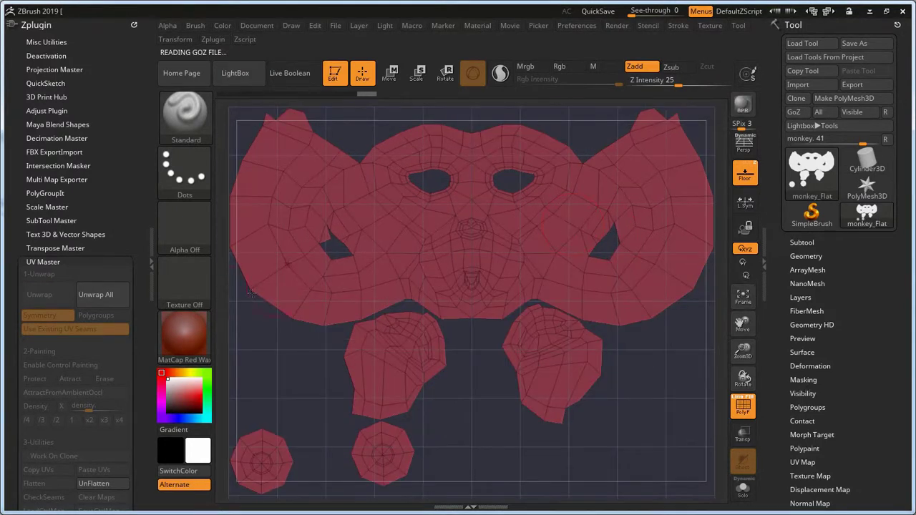
Remove the Brush and Zplugin palettes from the left tray and close the tray
{"action": "left_click", "coordinate": [134, 25]}
{"action": "left_click", "coordinate": [133, 37]}
{"action": "left_click", "coordinate": [134, 24]}
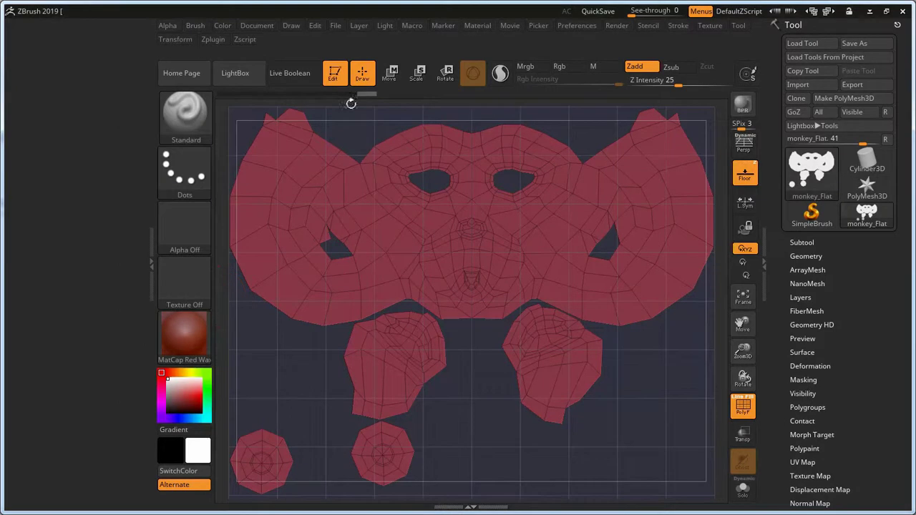
{"action": "left_click", "coordinate": [150, 258]}
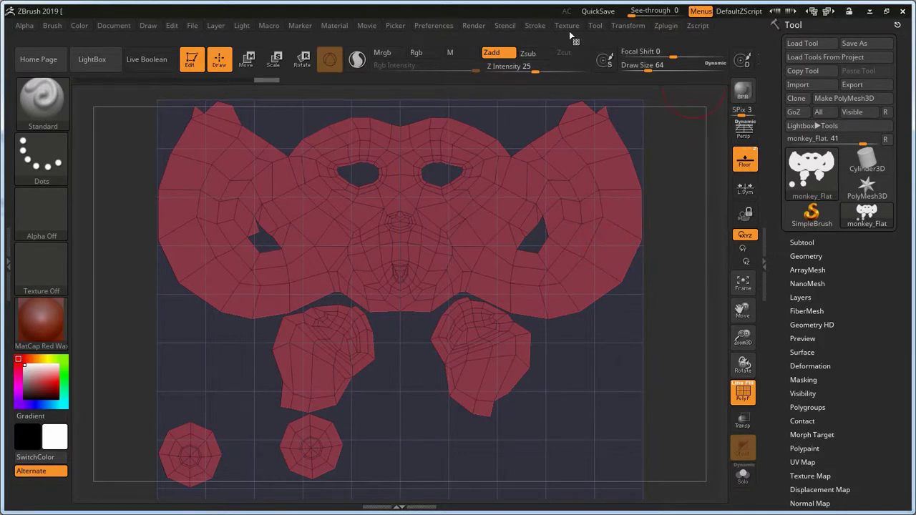
UnFlatten the monkey back to 3D, turn on PolyF wireframe, and frame the head
{"action": "left_click", "coordinate": [666, 26]}
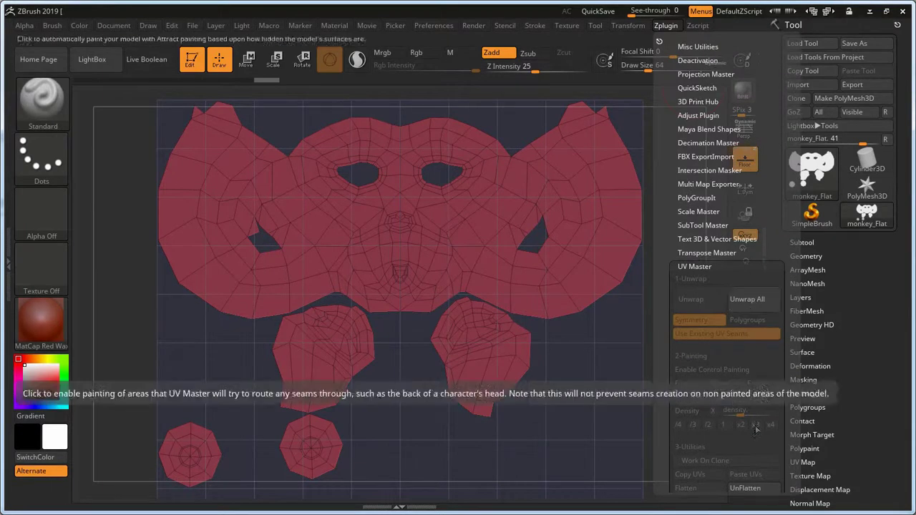
{"action": "left_click", "coordinate": [752, 489]}
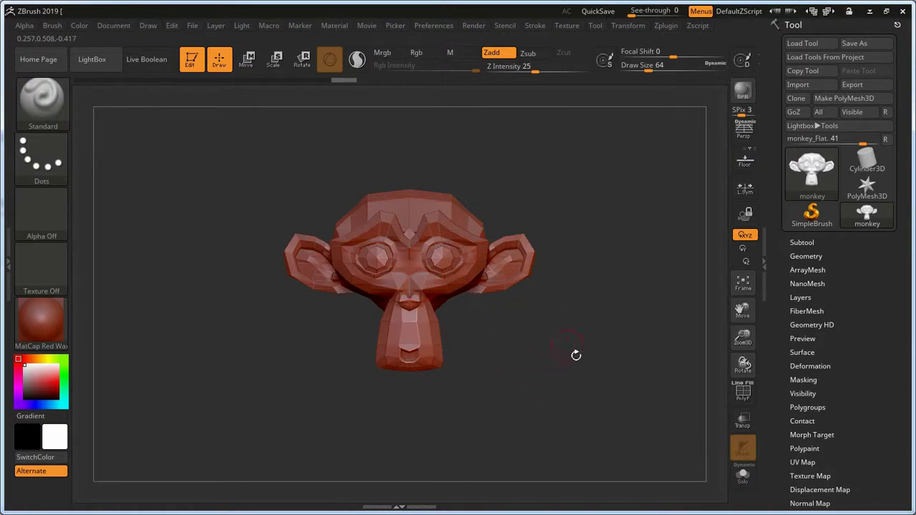
{"action": "left_click", "coordinate": [743, 393]}
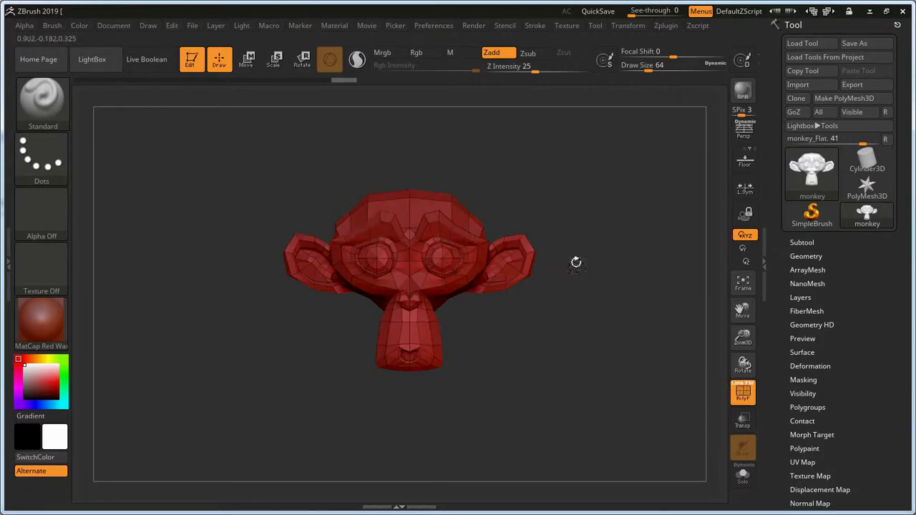
{"action": "left_click", "coordinate": [743, 283]}
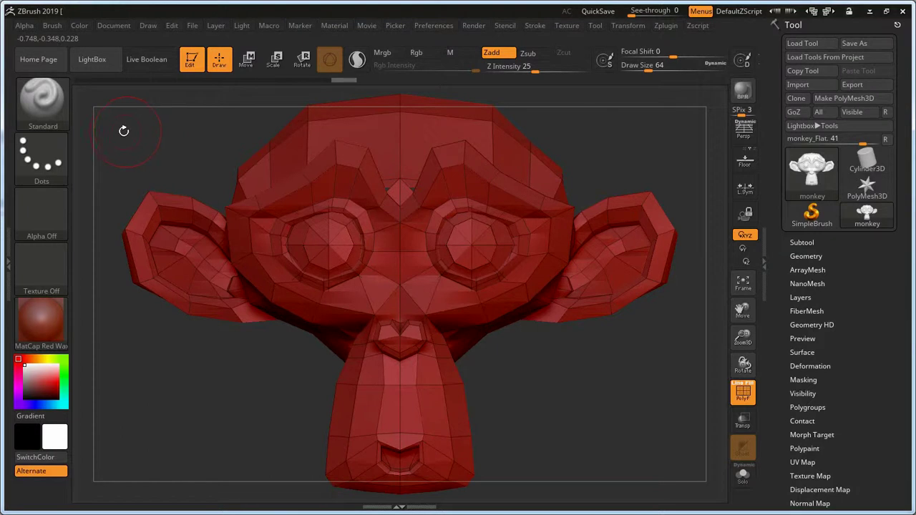
Choose the ZModeler brush from the brush library filtered to Z
{"action": "left_click", "coordinate": [50, 99]}
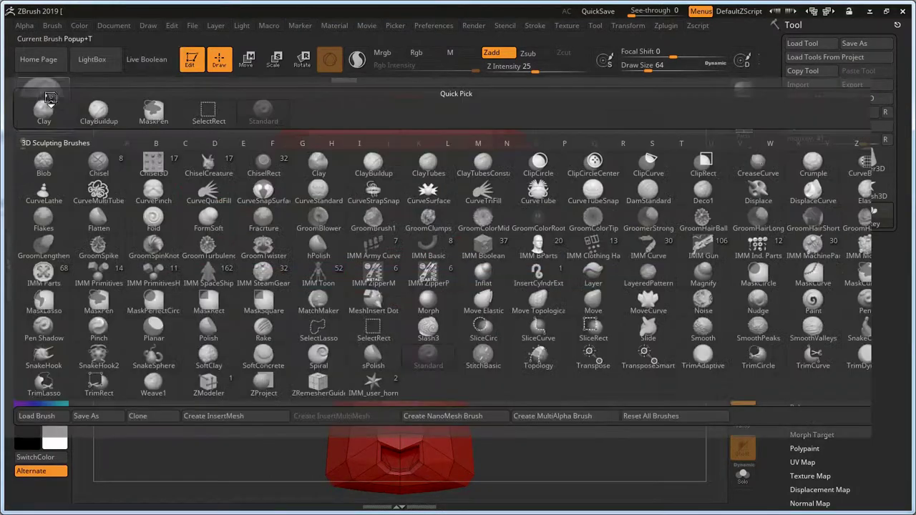
{"action": "left_click", "coordinate": [857, 144]}
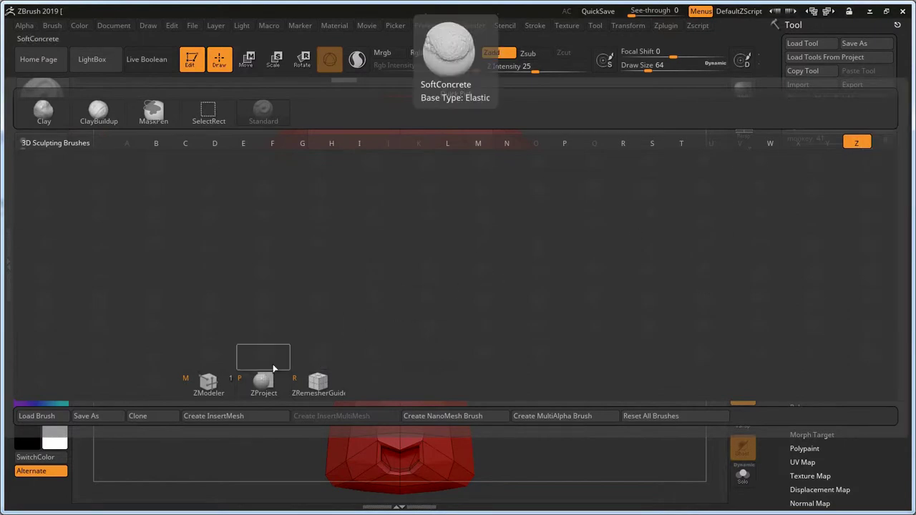
{"action": "left_click", "coordinate": [215, 390]}
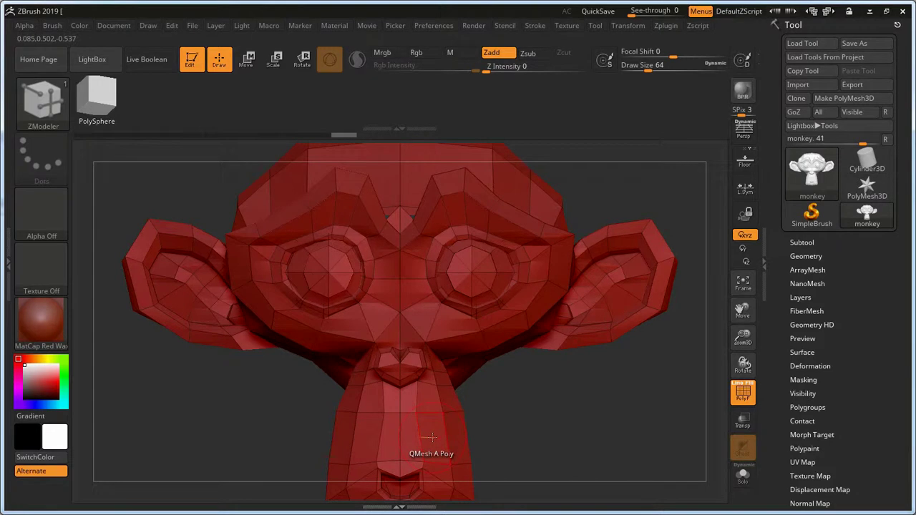
Extrude the chin polygon twice and undo both, then bring up the Polygon Actions list
{"action": "mouse_move", "coordinate": [432, 437]}
{"action": "left_mouse_down"}
{"action": "mouse_move", "coordinate": [594, 428]}
{"action": "mouse_move", "coordinate": [556, 439]}
{"action": "left_mouse_up"}
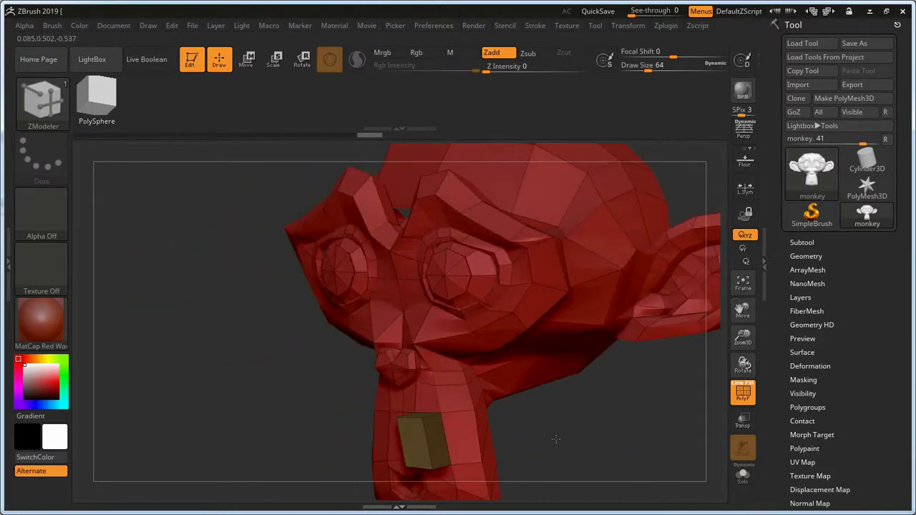
{"action": "key", "text": "ctrl+z"}
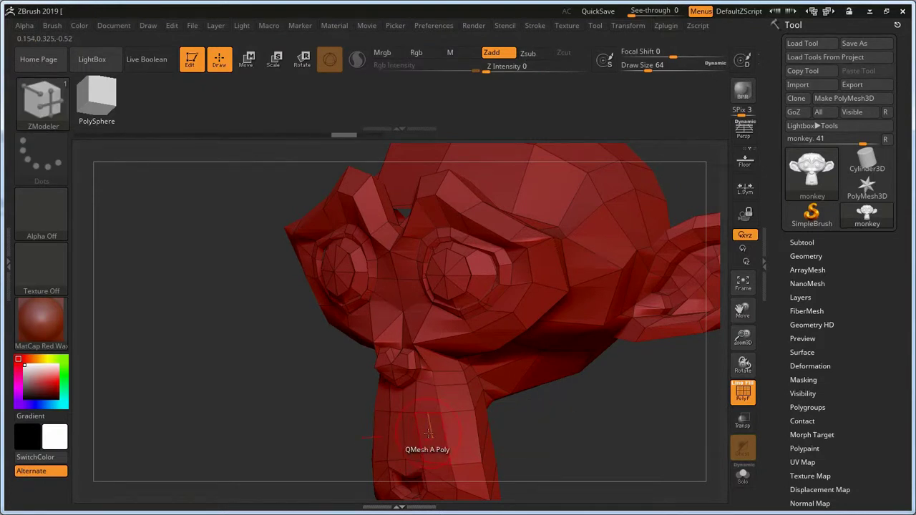
{"action": "mouse_move", "coordinate": [428, 433]}
{"action": "left_mouse_down"}
{"action": "mouse_move", "coordinate": [443, 432]}
{"action": "mouse_move", "coordinate": [390, 444]}
{"action": "left_mouse_up"}
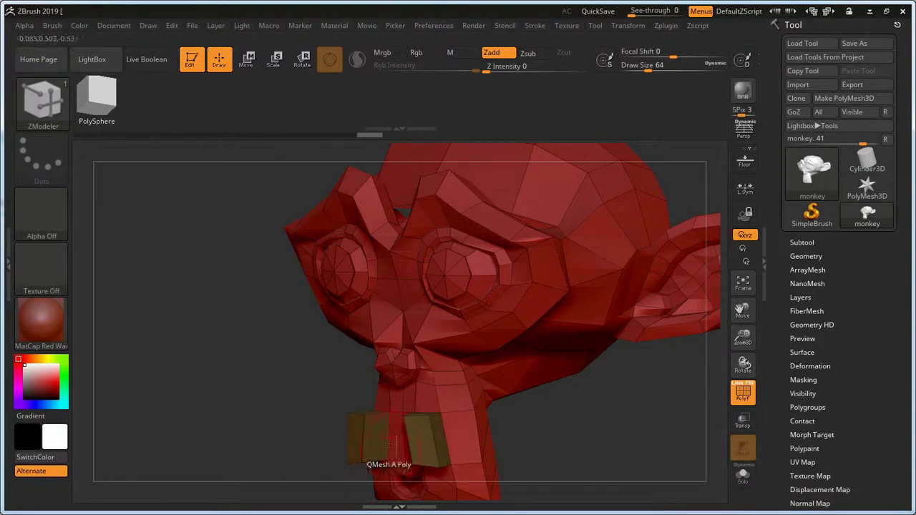
{"action": "key", "text": "ctrl+z"}
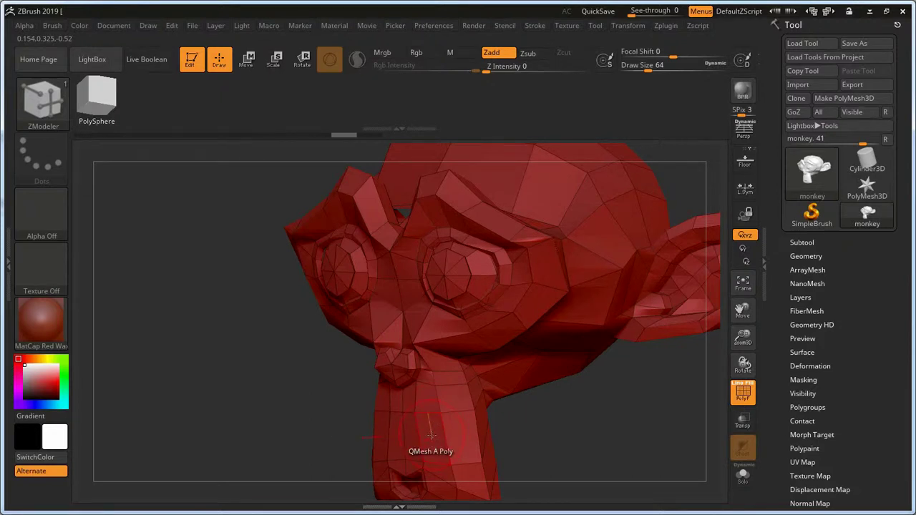
{"action": "key", "text": "space"}
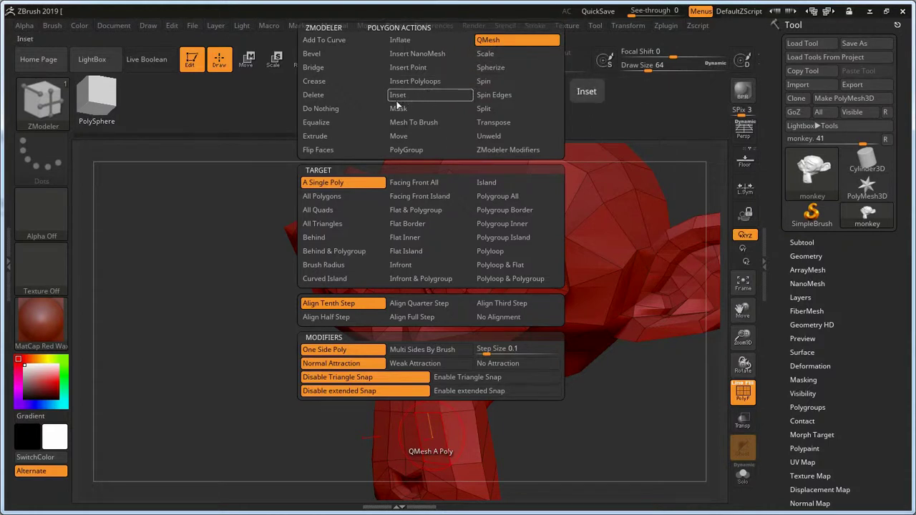
Try the Bridge and Insert Point actions, then set QMesh back and close the list
{"action": "left_click", "coordinate": [323, 67]}
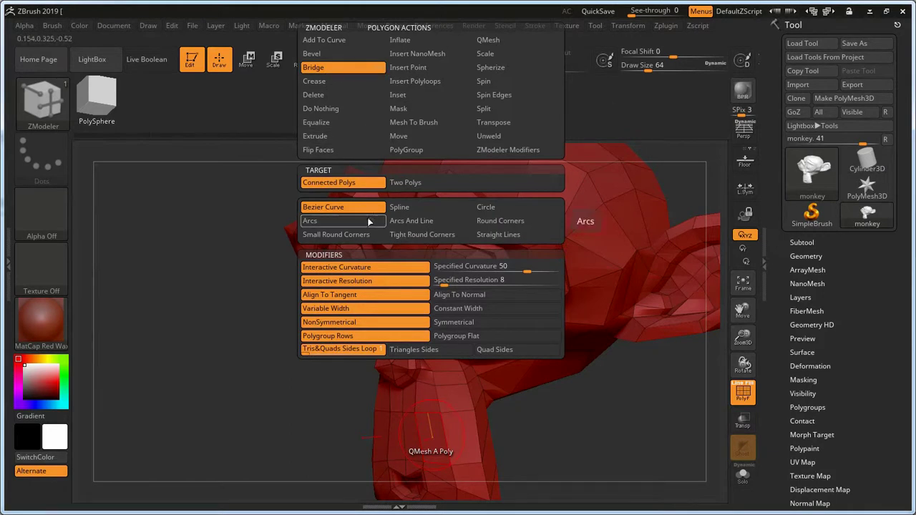
{"action": "left_click", "coordinate": [421, 69]}
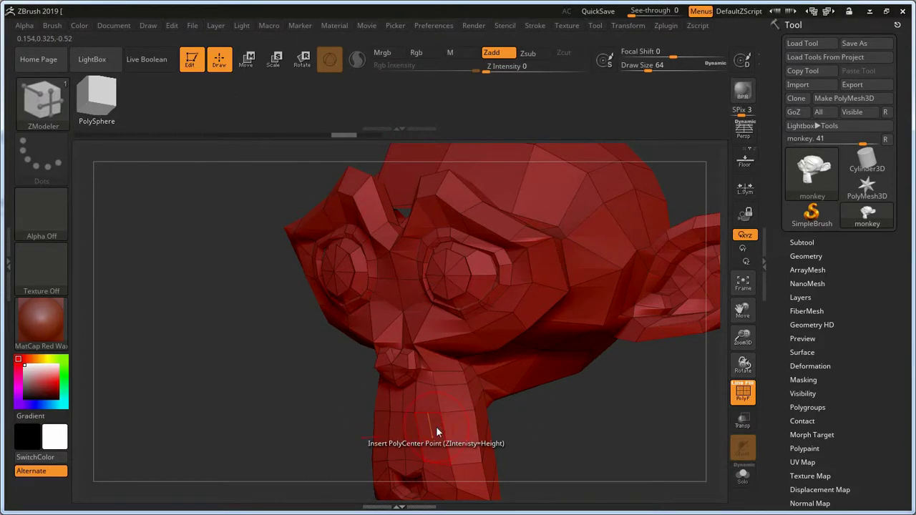
{"action": "key", "text": "space"}
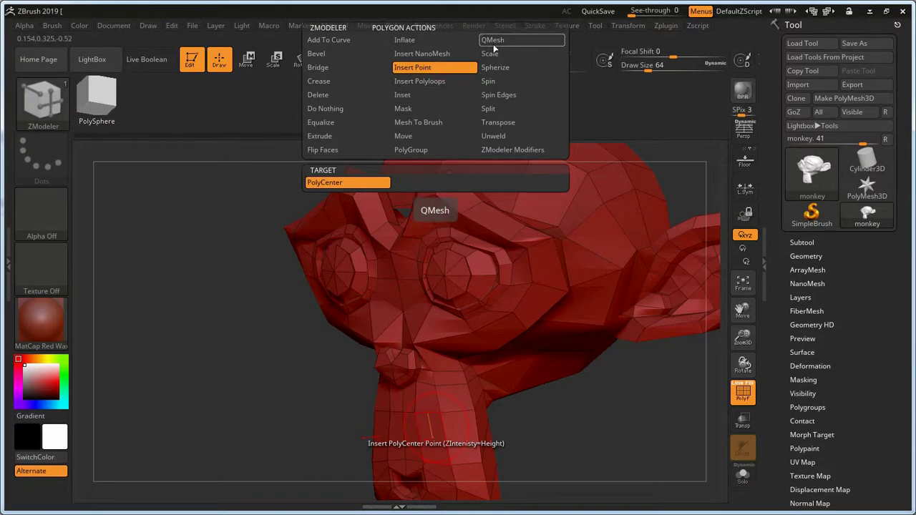
{"action": "left_click", "coordinate": [494, 41]}
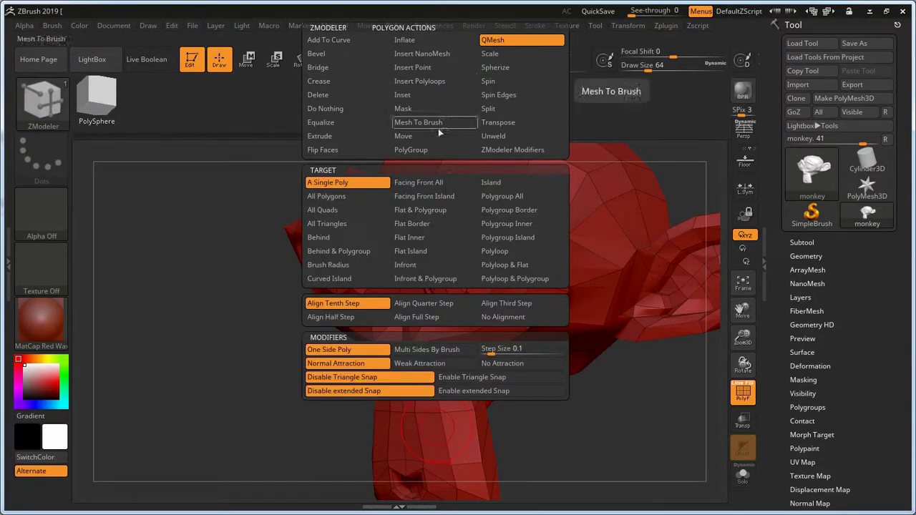
{"action": "left_click", "coordinate": [428, 250]}
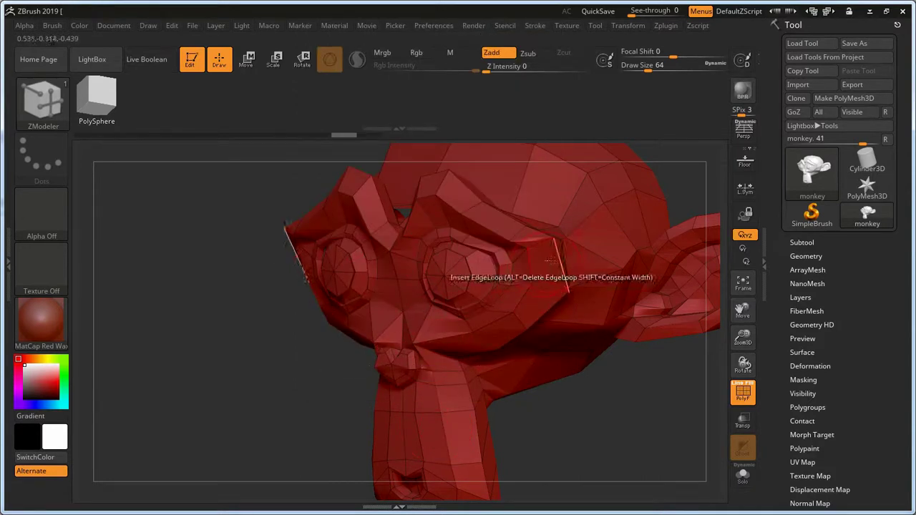
Switch the polygon action to Inset and inset the polygon beside the right eye
{"action": "left_click", "coordinate": [545, 264]}
{"action": "right_click", "coordinate": [545, 264]}
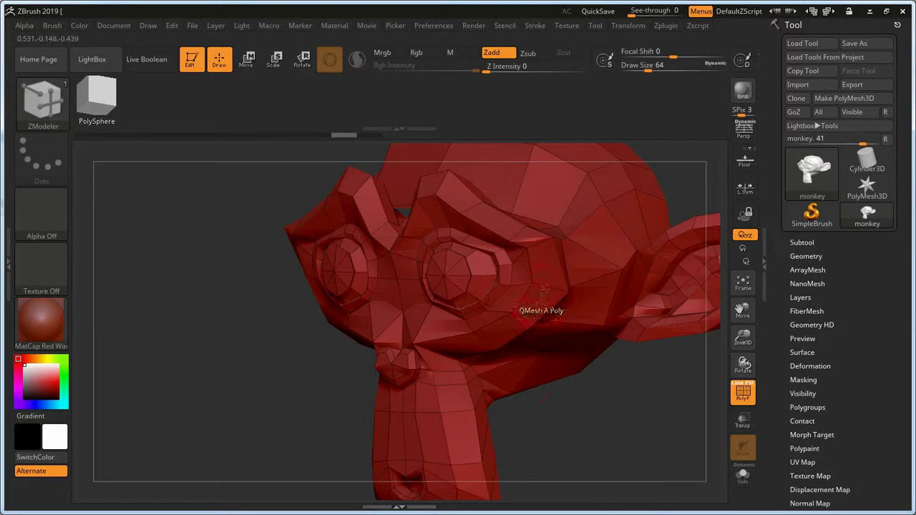
{"action": "right_click", "coordinate": [545, 265]}
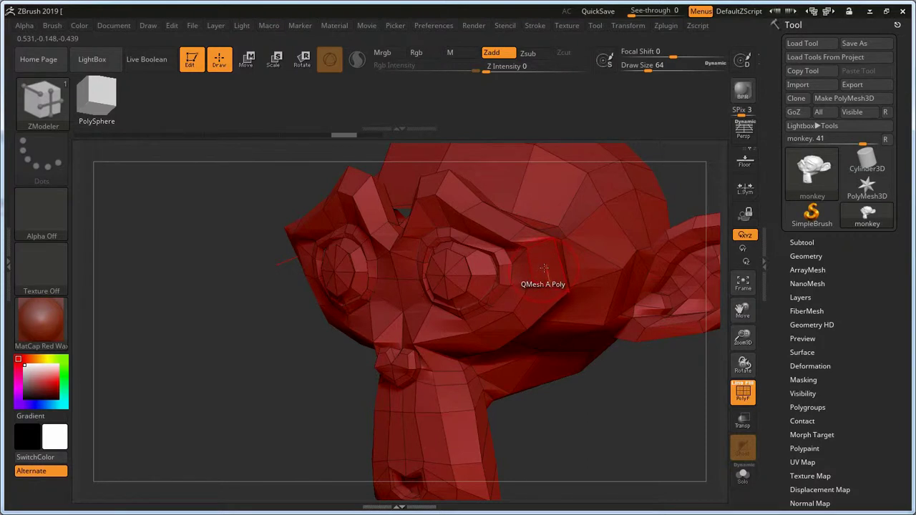
{"action": "key", "text": "space"}
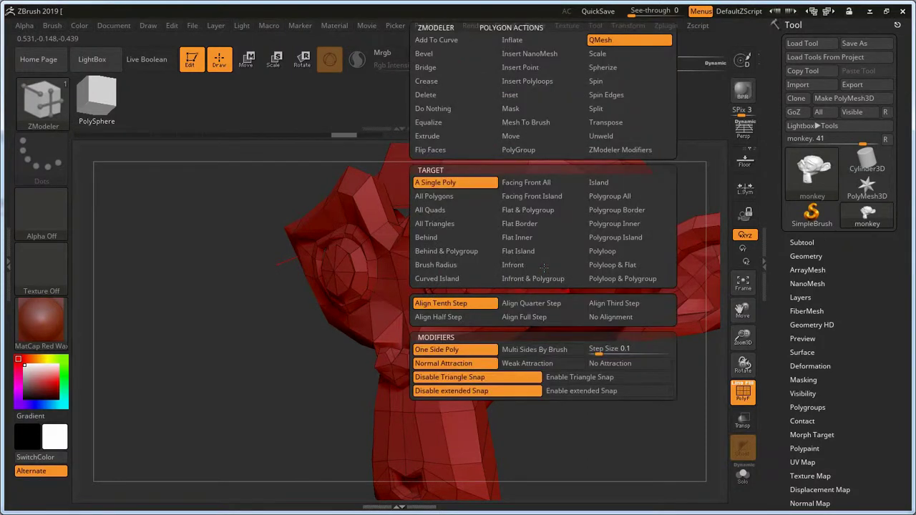
{"action": "left_click", "coordinate": [519, 98]}
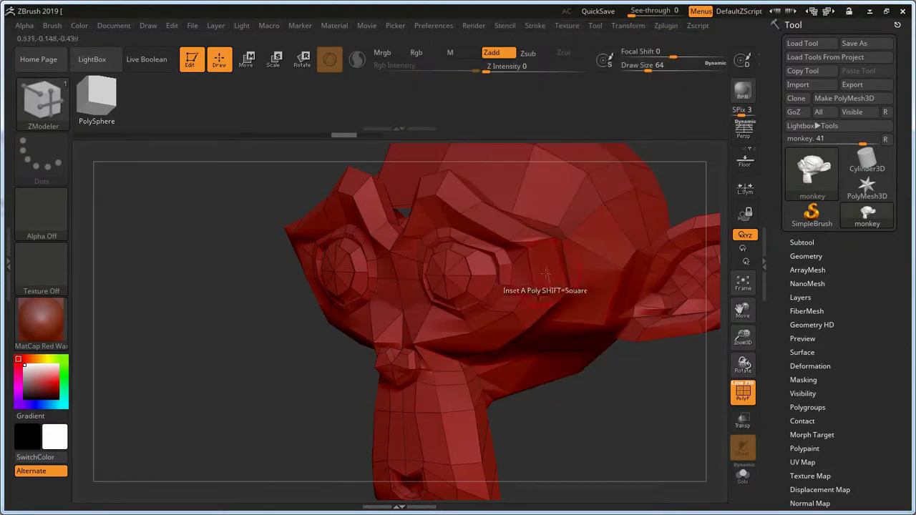
{"action": "left_click_drag", "start_coordinate": [545, 272], "coordinate": [525, 284]}
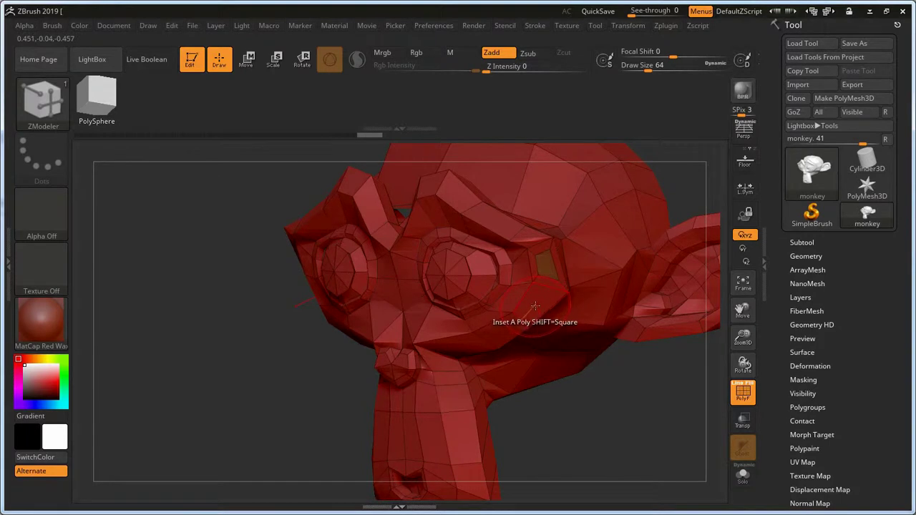
Set Extrude with Target Infront, pull the inset eye-side faces out into boxes, and view the front
{"action": "key", "text": "space"}
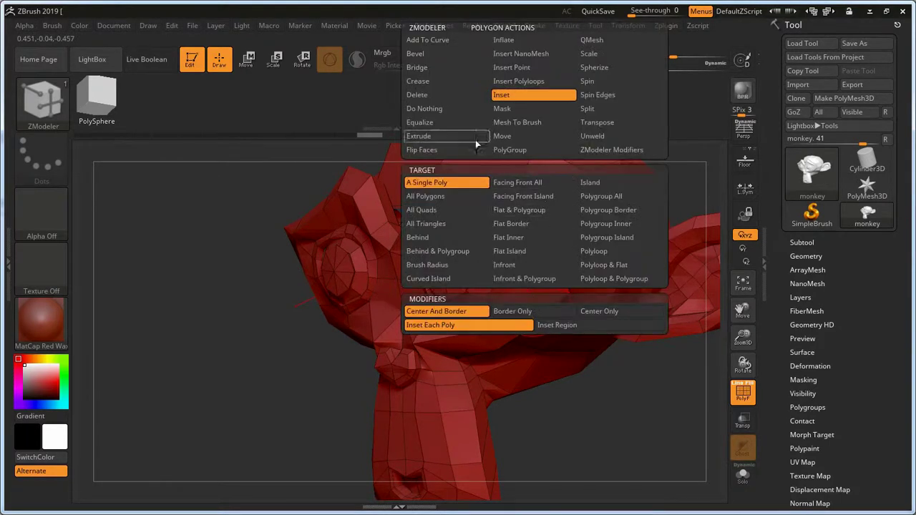
{"action": "left_click", "coordinate": [436, 135]}
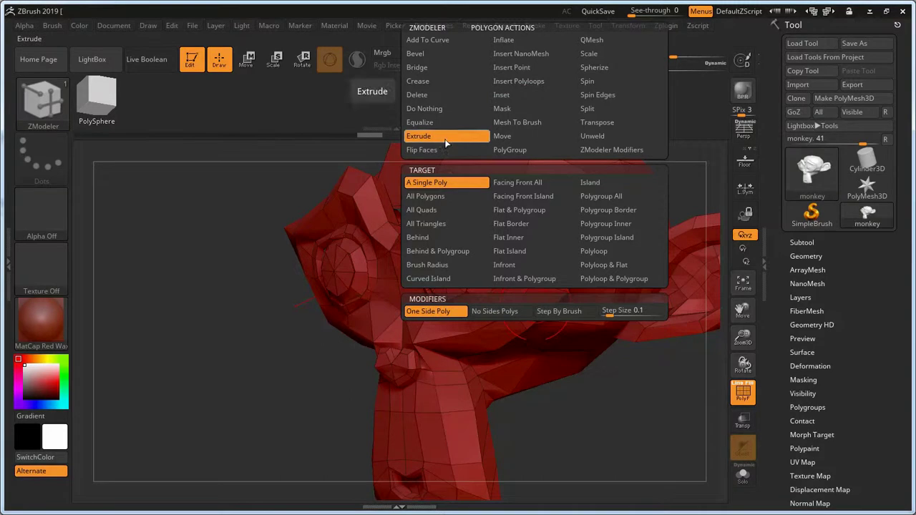
{"action": "left_click", "coordinate": [489, 266]}
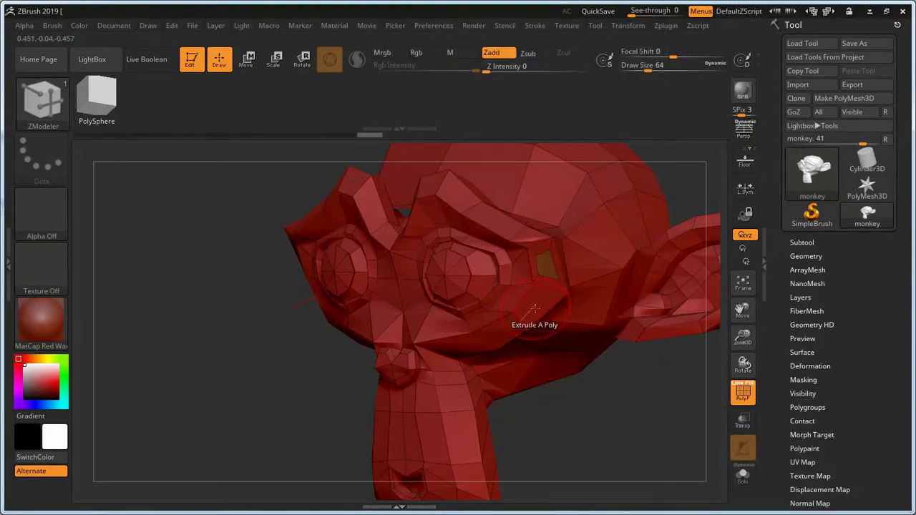
{"action": "left_click_drag", "start_coordinate": [535, 308], "coordinate": [562, 333]}
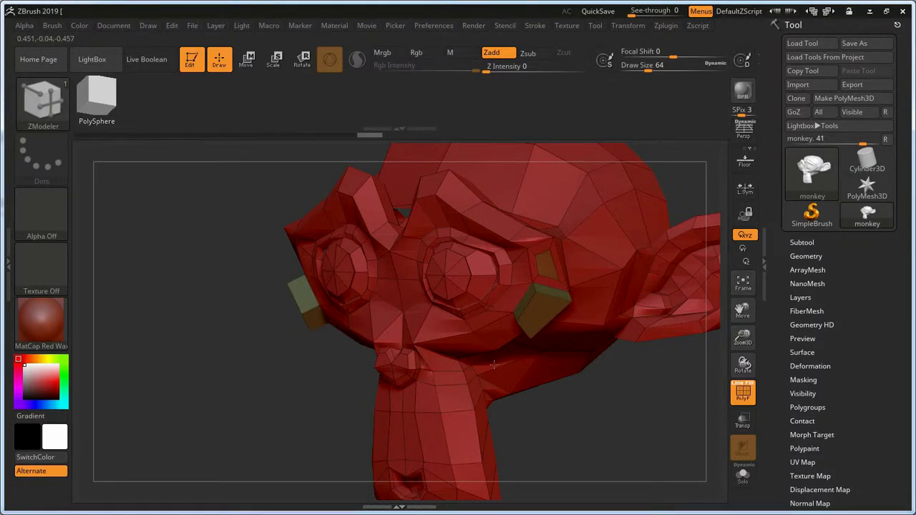
{"action": "left_click_drag", "start_coordinate": [600, 408], "coordinate": [619, 407], "text": "shift"}
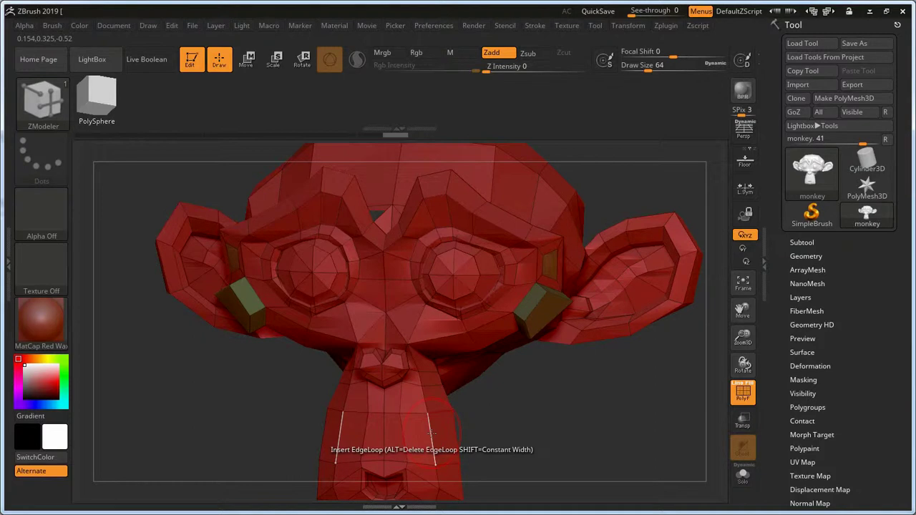
Bevel the edge loop running along the monkey's brow and neck
{"action": "key", "text": "space"}
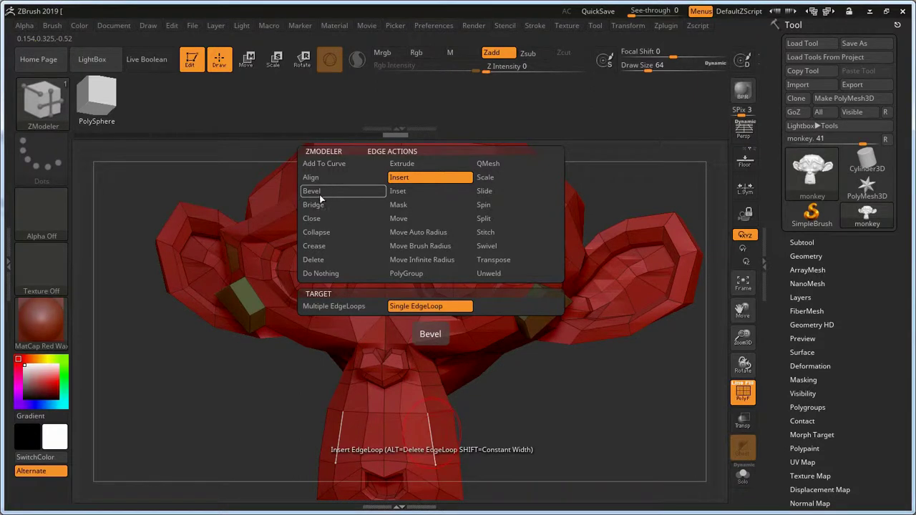
{"action": "left_click", "coordinate": [319, 195]}
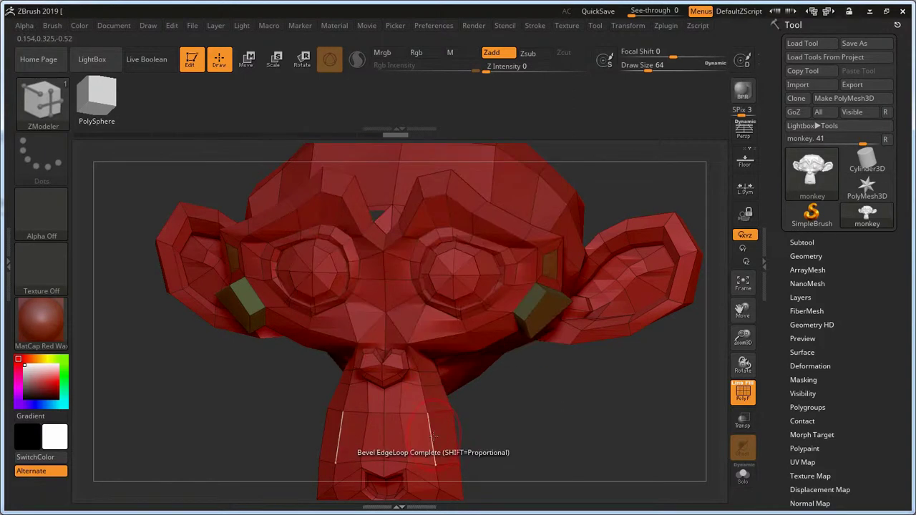
{"action": "left_click", "coordinate": [434, 437]}
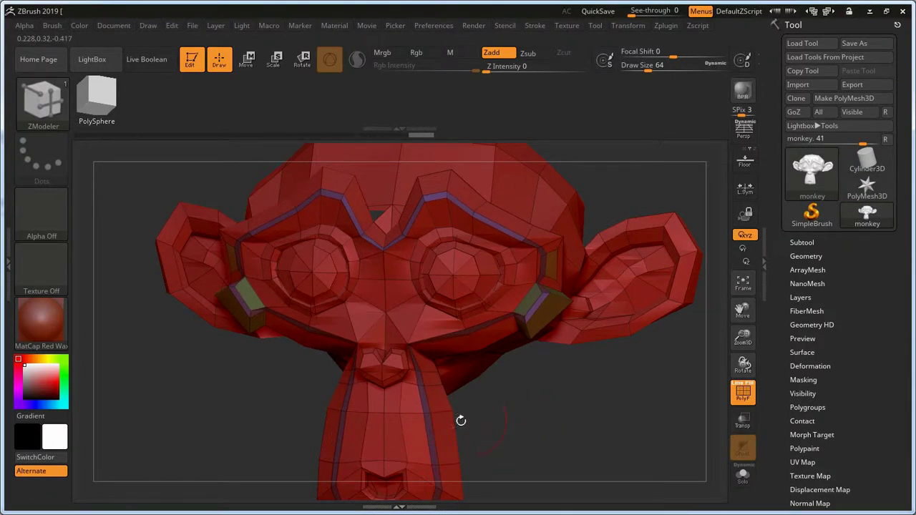
Switch the action to Extrude and extrude the two polygons at the front of the neck
{"action": "key", "text": "space"}
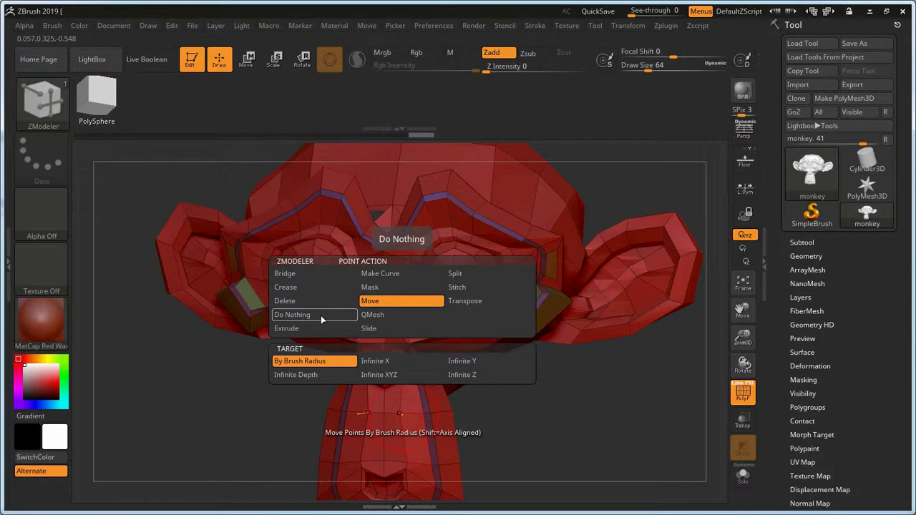
{"action": "left_click", "coordinate": [301, 329]}
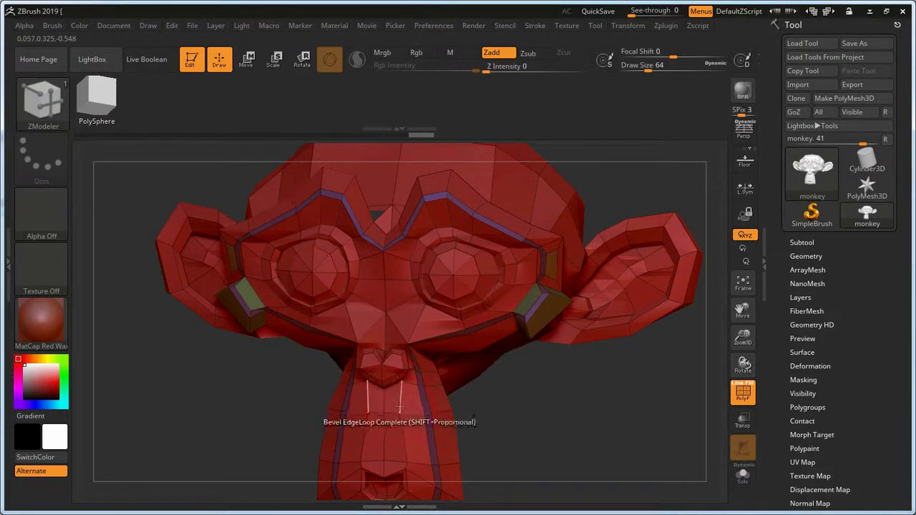
{"action": "left_click_drag", "start_coordinate": [386, 419], "coordinate": [410, 429]}
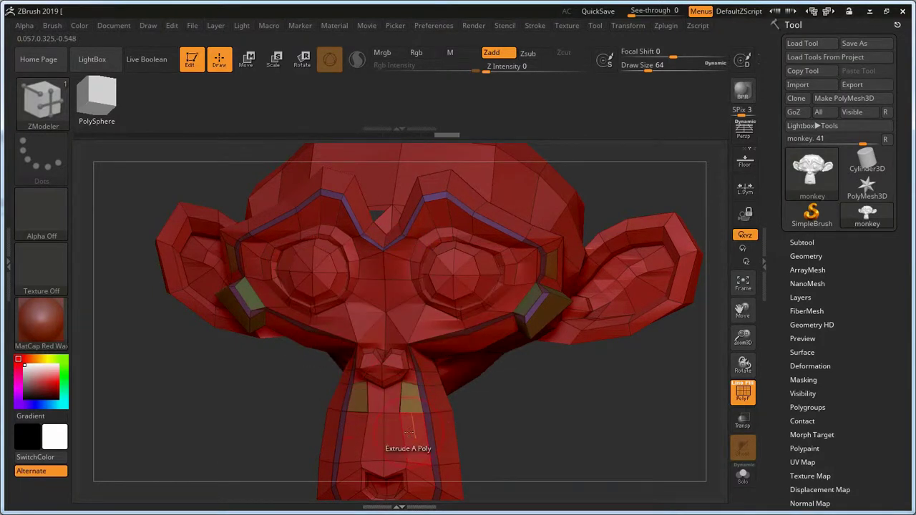
Push two neck polygons inward as recessed panels, then turn to a three-quarter view
{"action": "key", "text": "ctrl"}
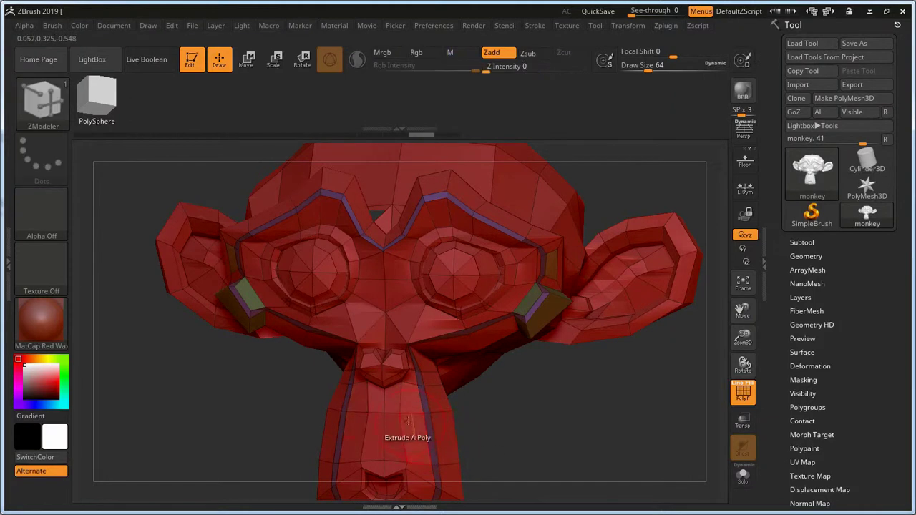
{"action": "left_click_drag", "start_coordinate": [411, 430], "coordinate": [532, 427]}
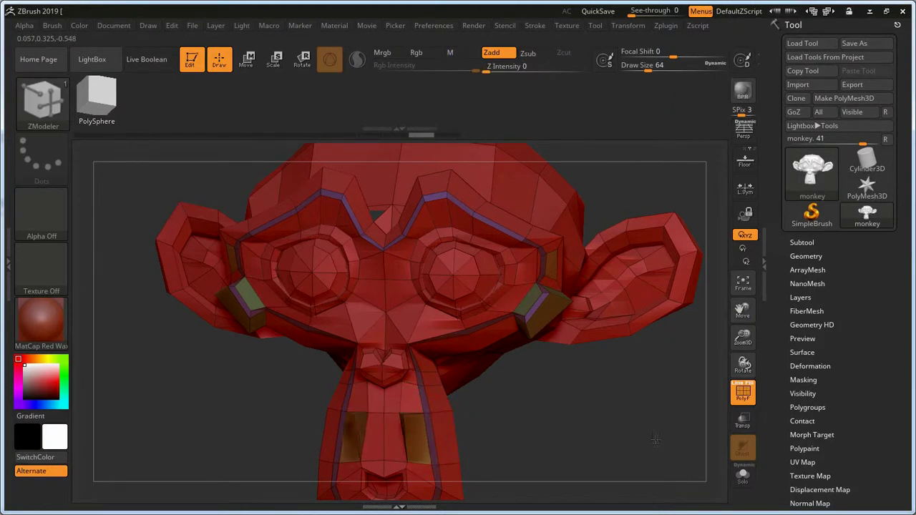
{"action": "left_click_drag", "start_coordinate": [454, 442], "coordinate": [443, 449]}
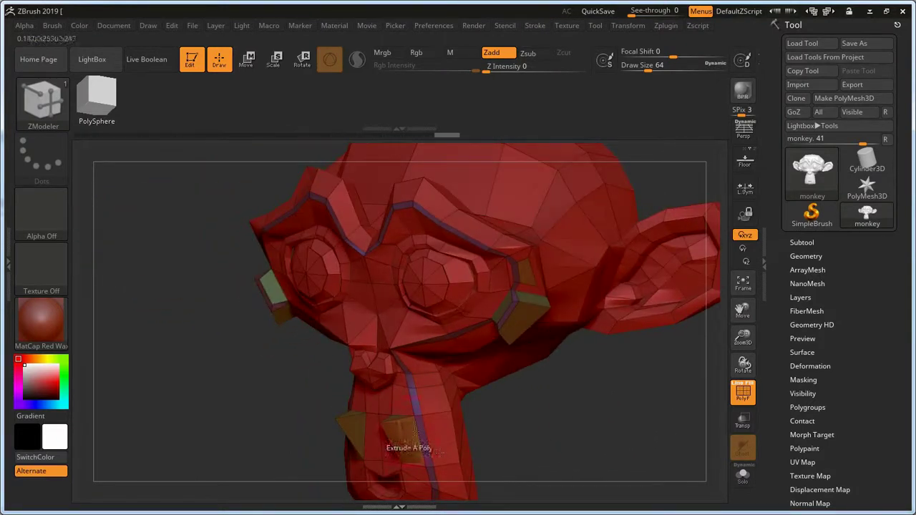
Clear the mask from the monkey head and bring up the ZModeler edge actions list
{"action": "key", "text": "ctrl"}
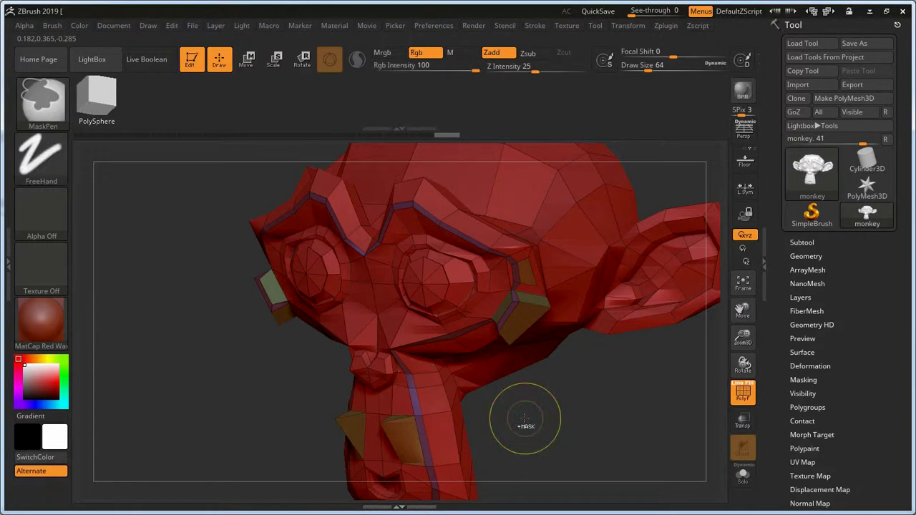
{"action": "left_click", "coordinate": [525, 419], "text": "ctrl"}
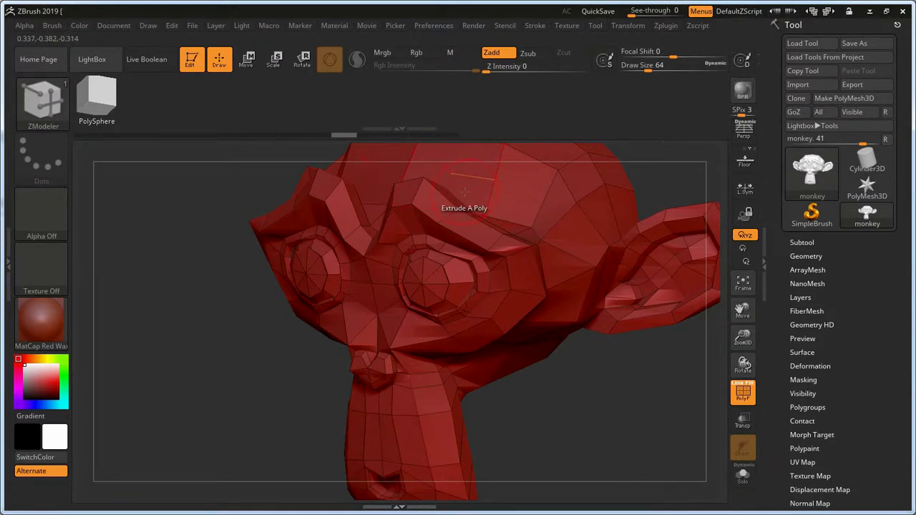
{"action": "key", "text": "space"}
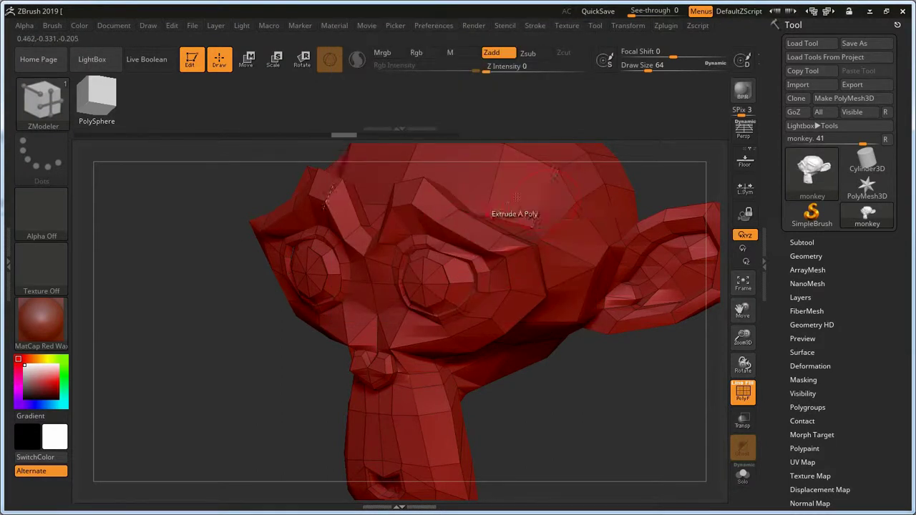
{"action": "key", "text": "space"}
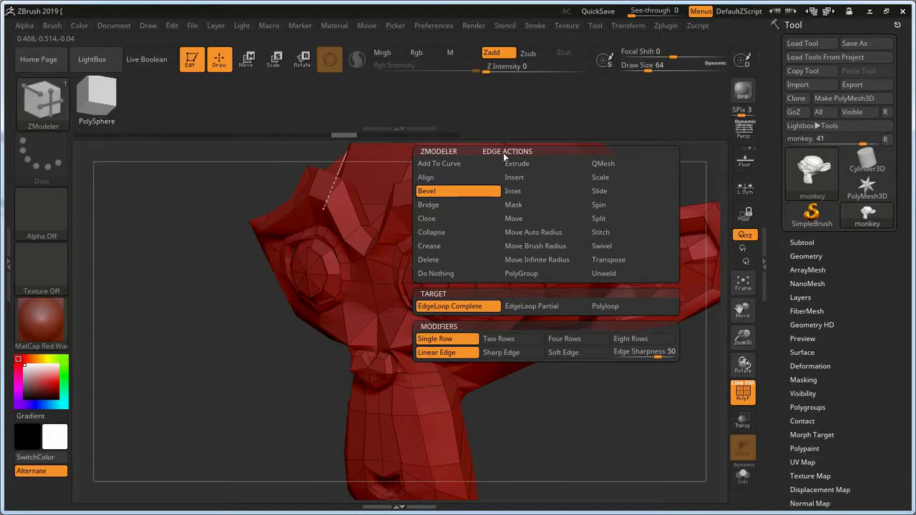
Set the edge action to Do Nothing, then extrude the mirrored cheek polygons and undo it
{"action": "left_click", "coordinate": [444, 273]}
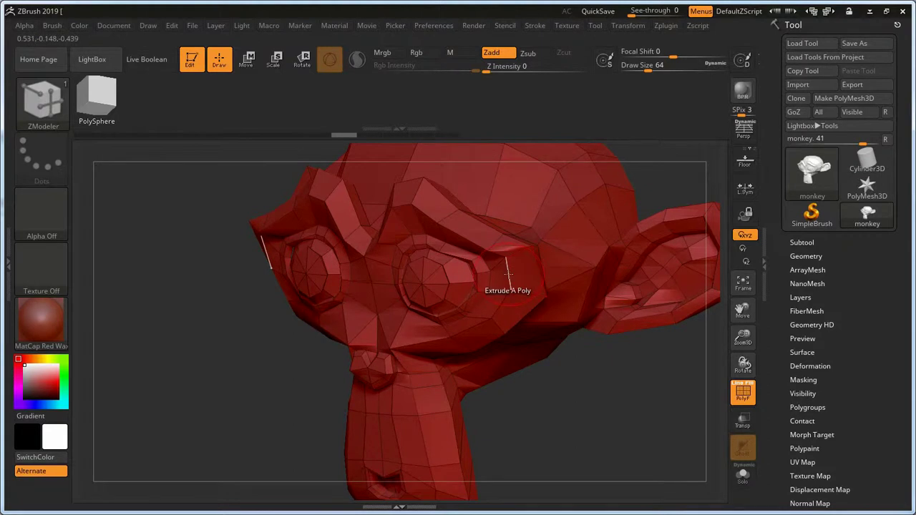
{"action": "left_click_drag", "start_coordinate": [508, 274], "coordinate": [491, 286]}
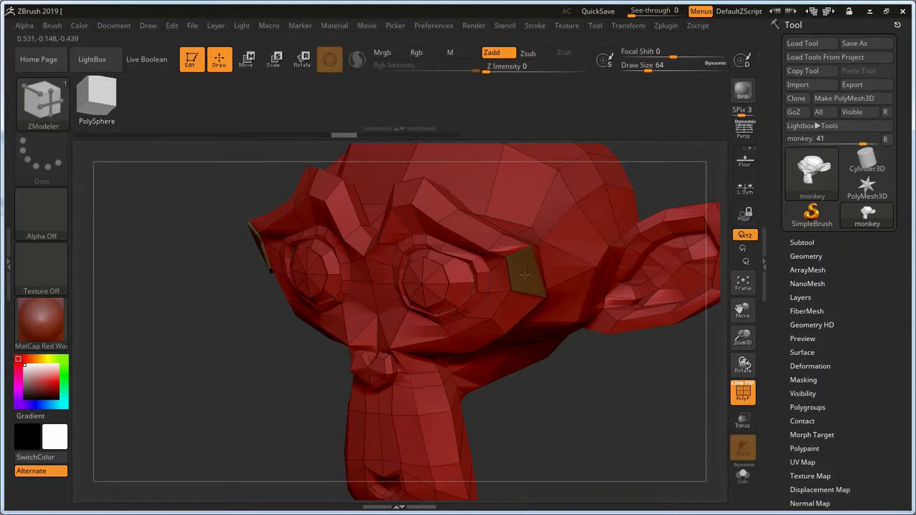
{"action": "left_click_drag", "start_coordinate": [521, 276], "coordinate": [523, 275]}
{"action": "mouse_move", "coordinate": [436, 289]}
{"action": "left_mouse_down"}
{"action": "mouse_move", "coordinate": [499, 289]}
{"action": "mouse_move", "coordinate": [496, 397]}
{"action": "mouse_move", "coordinate": [497, 305]}
{"action": "mouse_move", "coordinate": [497, 330]}
{"action": "left_mouse_up"}
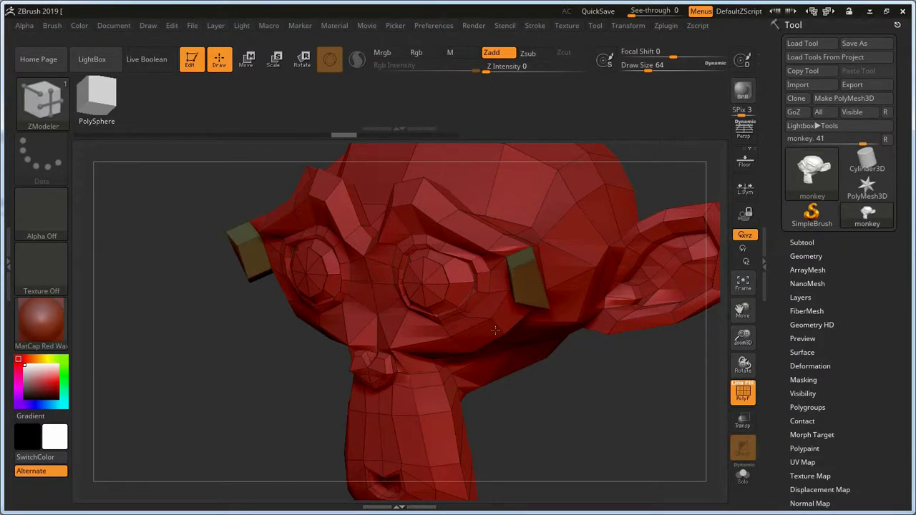
{"action": "key", "text": "ctrl+z"}
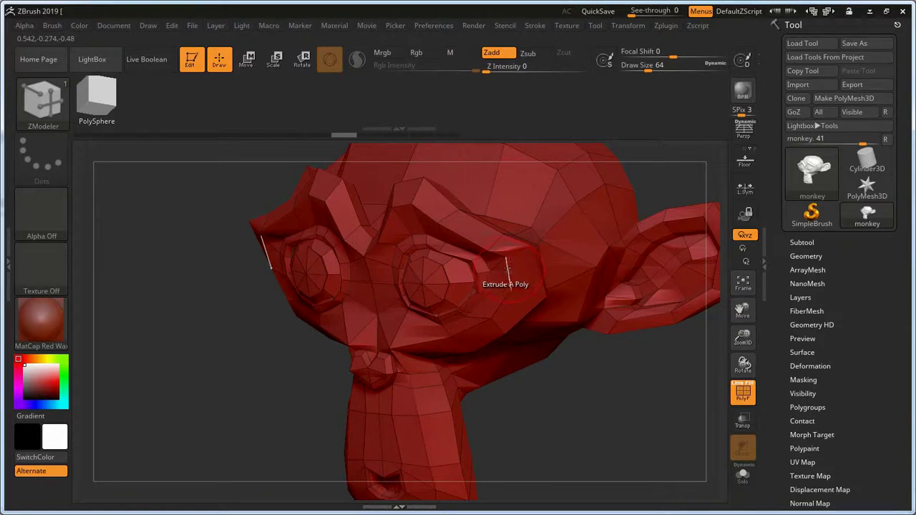
{"action": "key", "text": "space"}
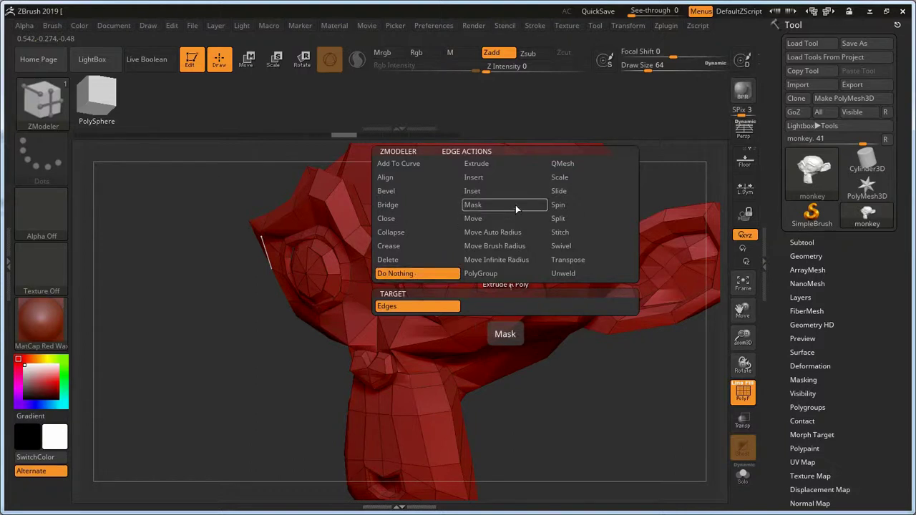
Set the edge action to QMesh and turn the model toward a frontal view
{"action": "left_click", "coordinate": [562, 164]}
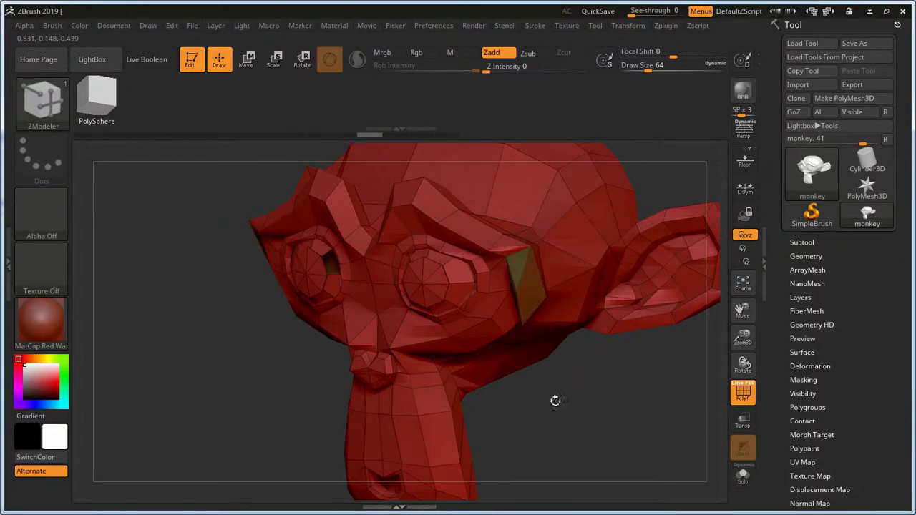
{"action": "mouse_move", "coordinate": [548, 360]}
{"action": "left_mouse_down"}
{"action": "mouse_move", "coordinate": [564, 323]}
{"action": "mouse_move", "coordinate": [546, 362]}
{"action": "mouse_move", "coordinate": [592, 343]}
{"action": "mouse_move", "coordinate": [548, 358]}
{"action": "left_mouse_up"}
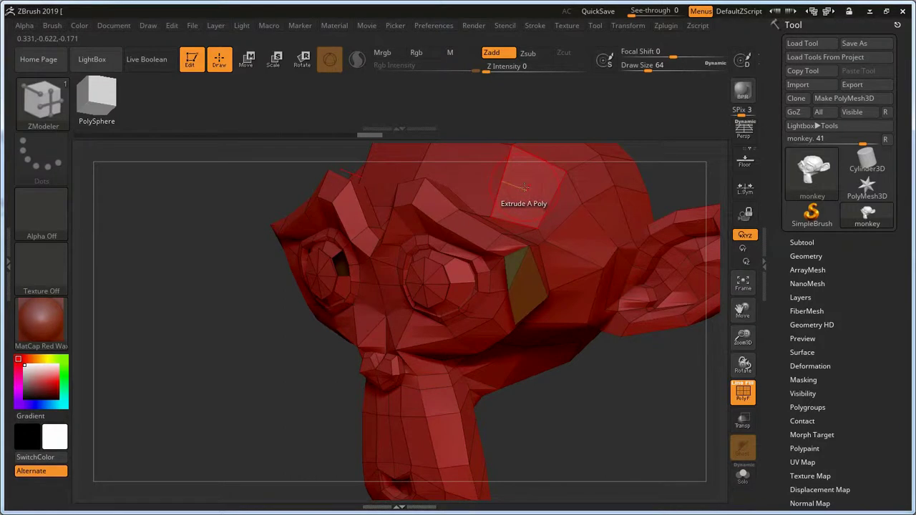
{"action": "key", "text": "space"}
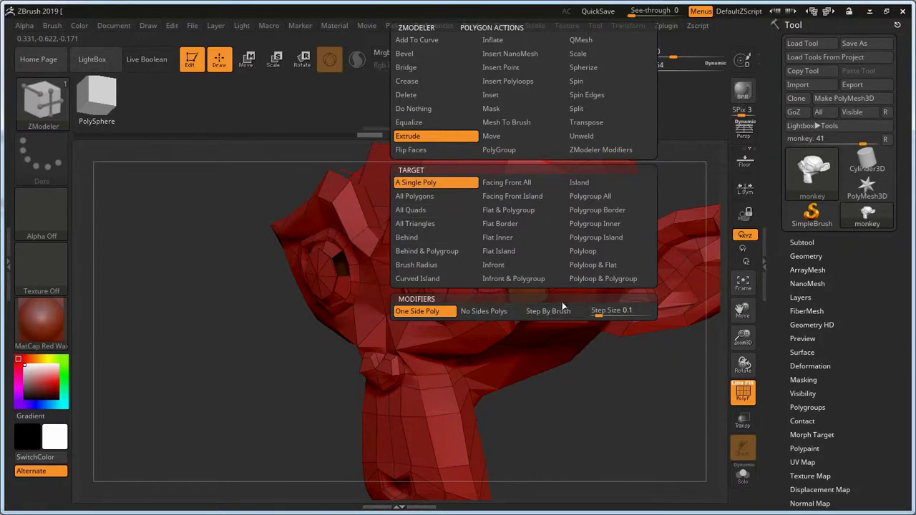
Choose a new target for the ZModeler edge action
{"action": "key", "text": "space"}
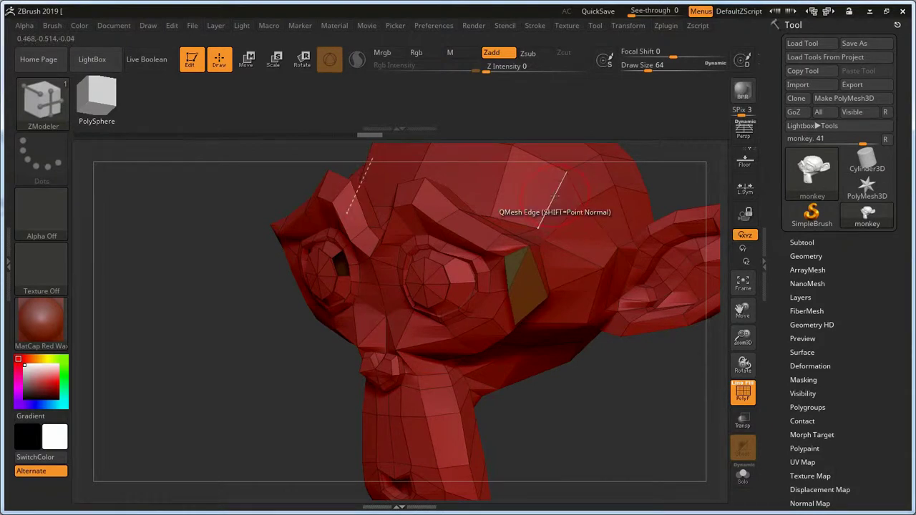
{"action": "key", "text": "space"}
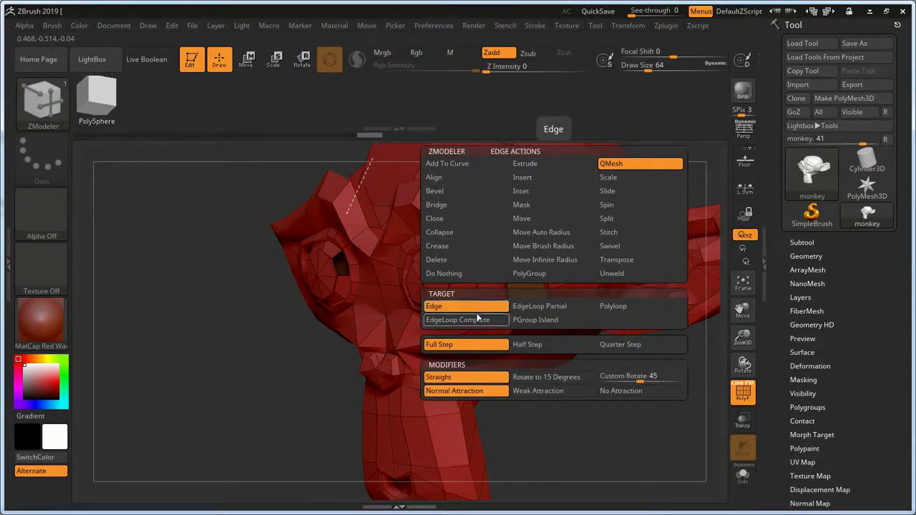
{"action": "left_click", "coordinate": [556, 218]}
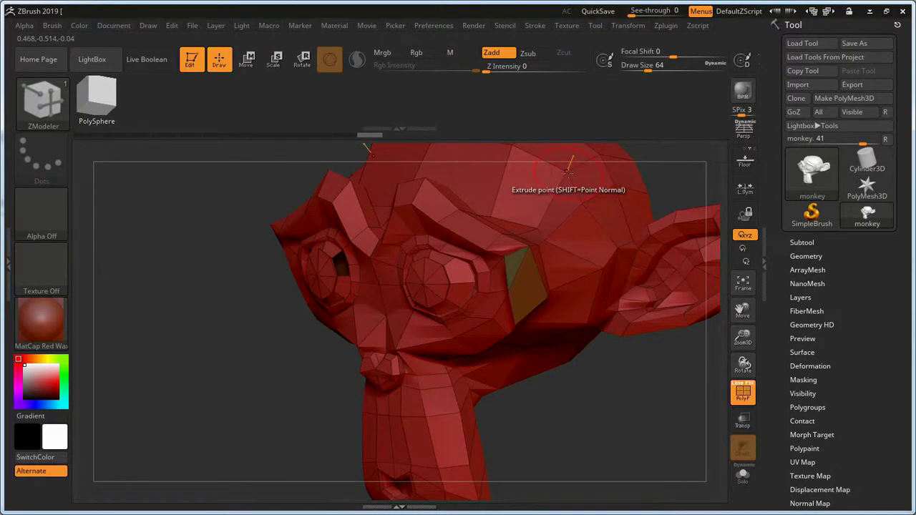
Set the point action to Move, undo a trial brow move, and shift the neck polygons left
{"action": "key", "text": "space"}
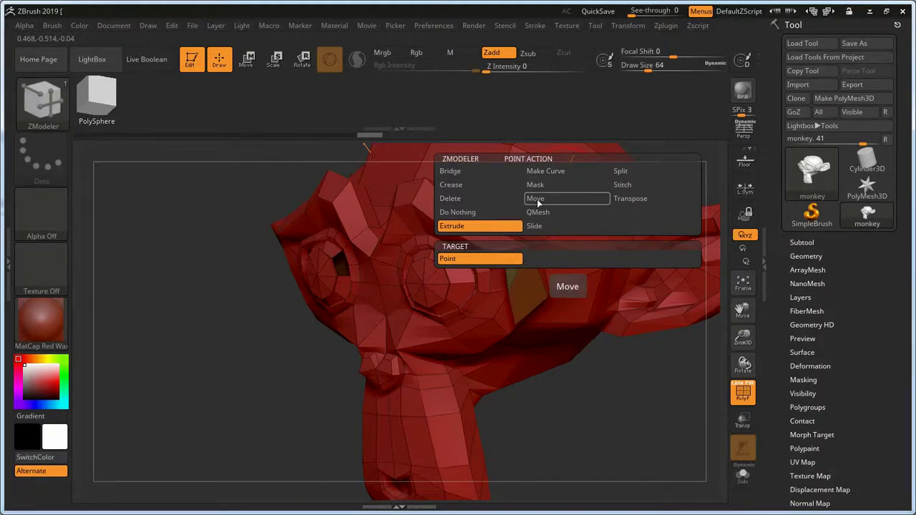
{"action": "left_click", "coordinate": [537, 199]}
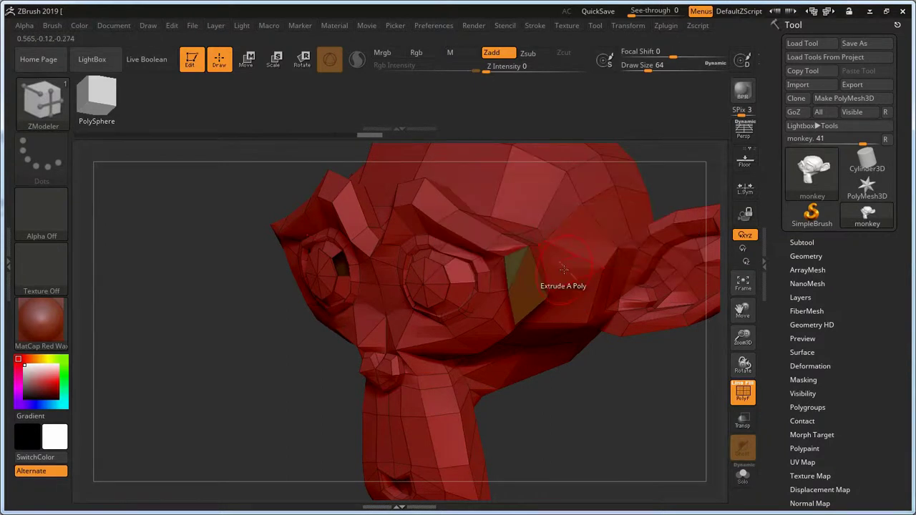
{"action": "mouse_move", "coordinate": [537, 227]}
{"action": "left_mouse_down"}
{"action": "mouse_move", "coordinate": [510, 196]}
{"action": "mouse_move", "coordinate": [533, 199]}
{"action": "left_mouse_up"}
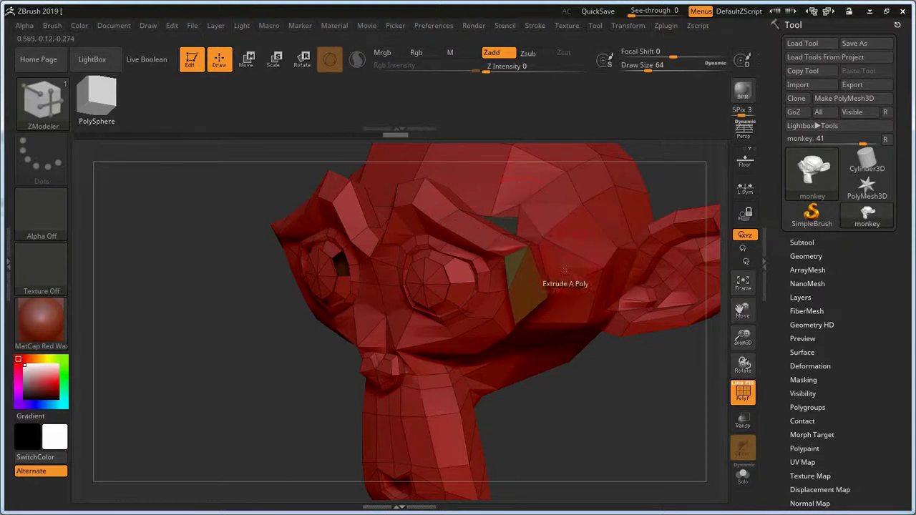
{"action": "key", "text": "ctrl+z"}
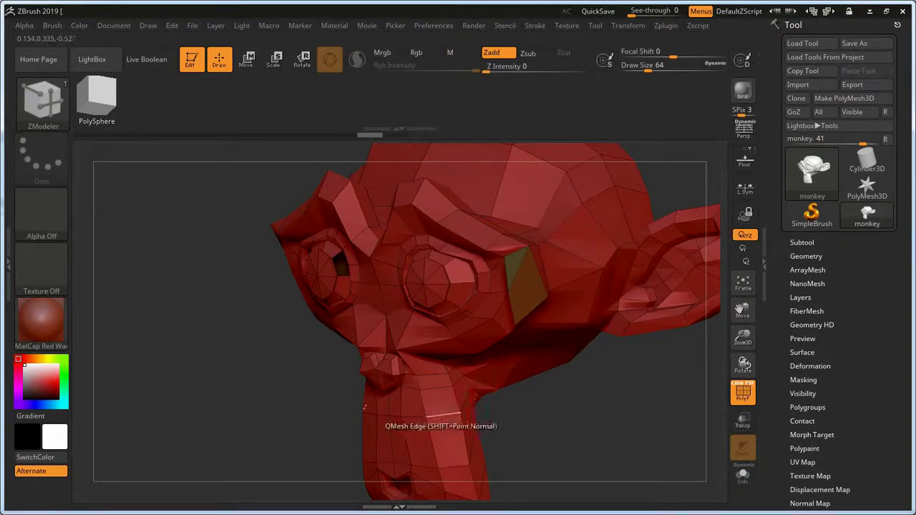
{"action": "left_click_drag", "start_coordinate": [426, 417], "coordinate": [419, 433]}
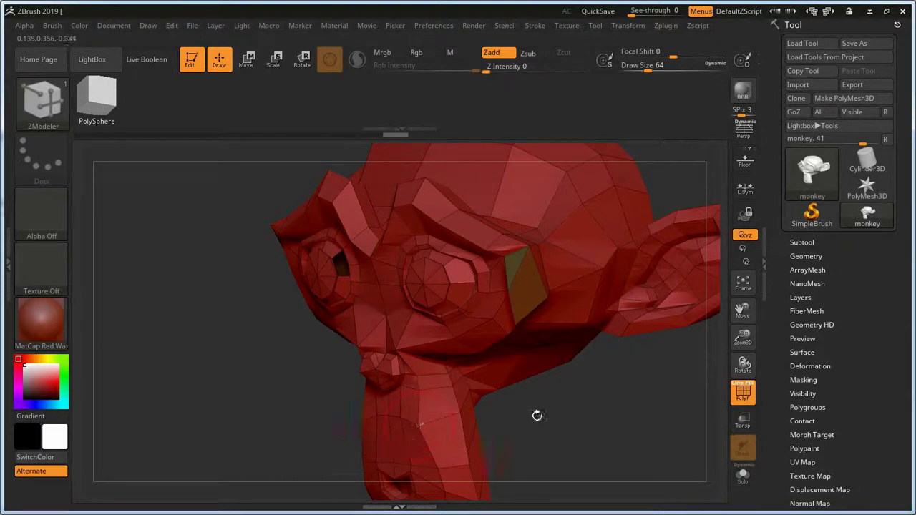